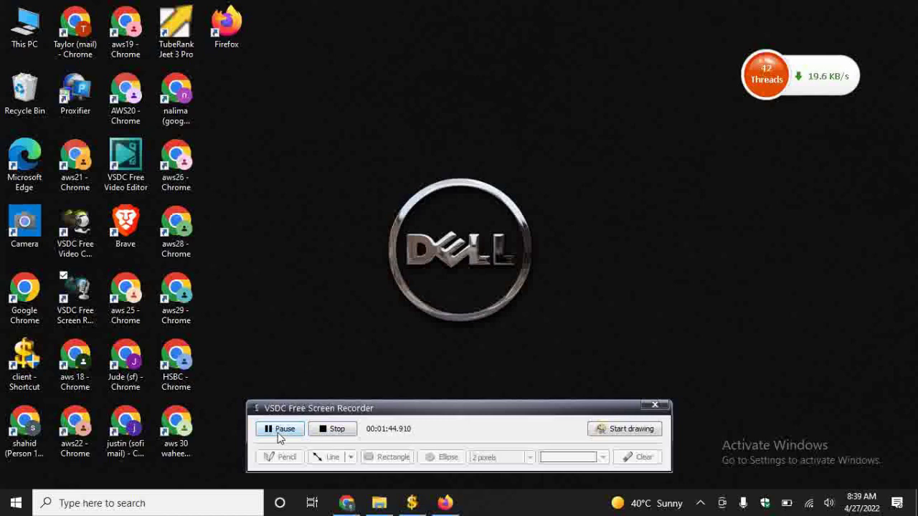
- Open the Premier checking offer and choose Apply now under 'What you need to apply online'
left_click(280, 429)
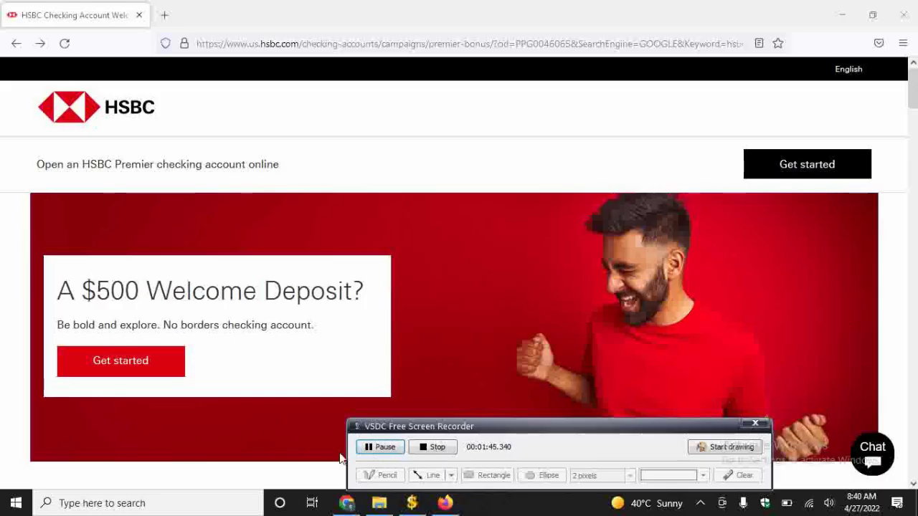
left_click(770, 176)
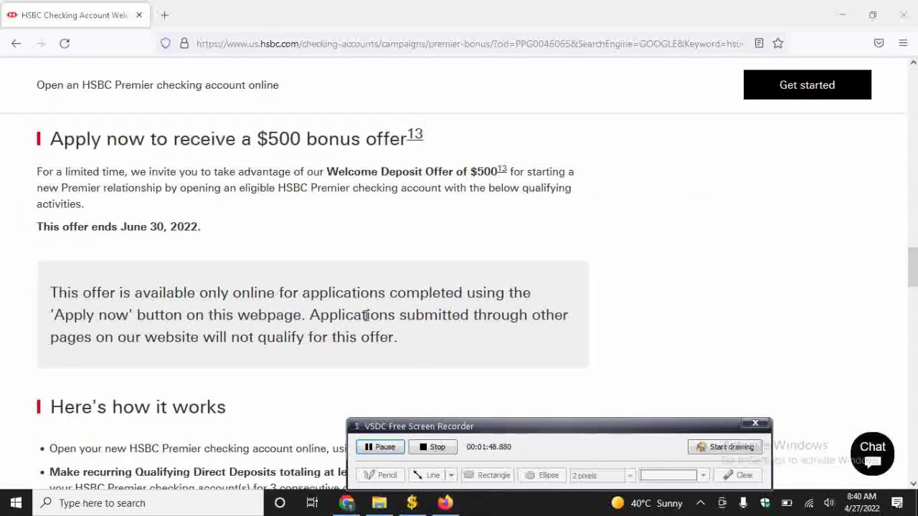
scroll(362, 317, "down", 8)
left_click(76, 319)
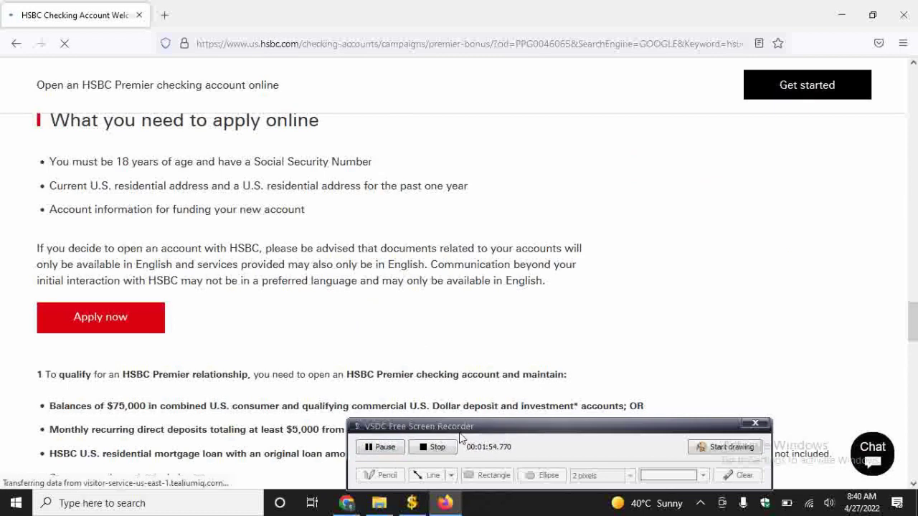
left_click_drag(468, 430, 564, 448)
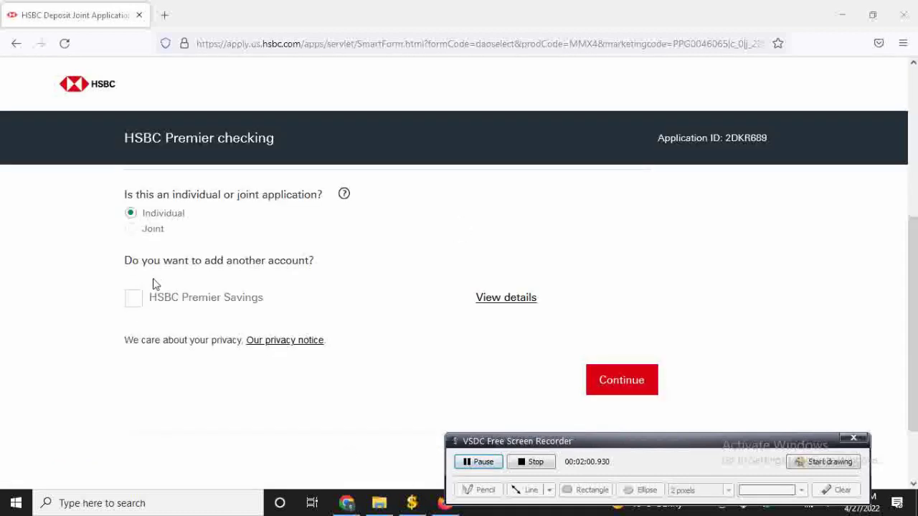
- Submit an Individual Premier checking application with HSBC Premier Savings left unticked
left_click(135, 301)
scroll(136, 303, "down", 2)
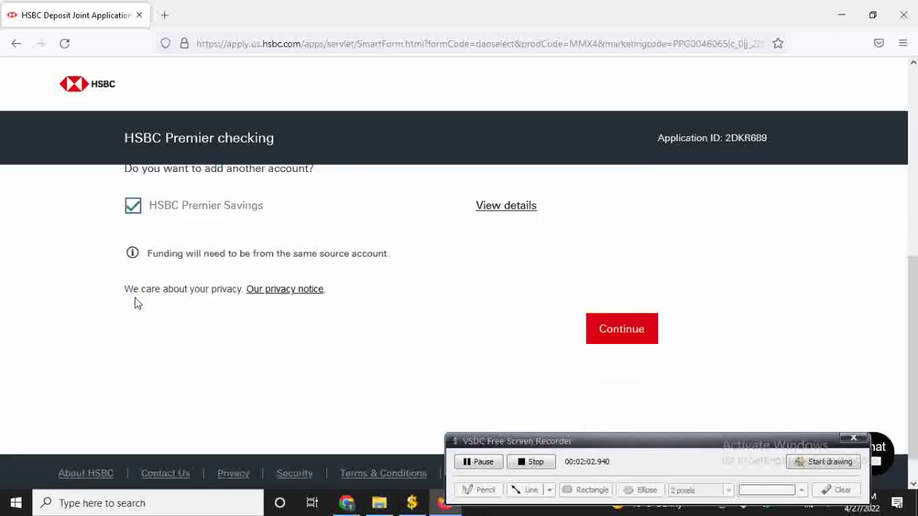
left_click(136, 170)
scroll(242, 305, "up", 2)
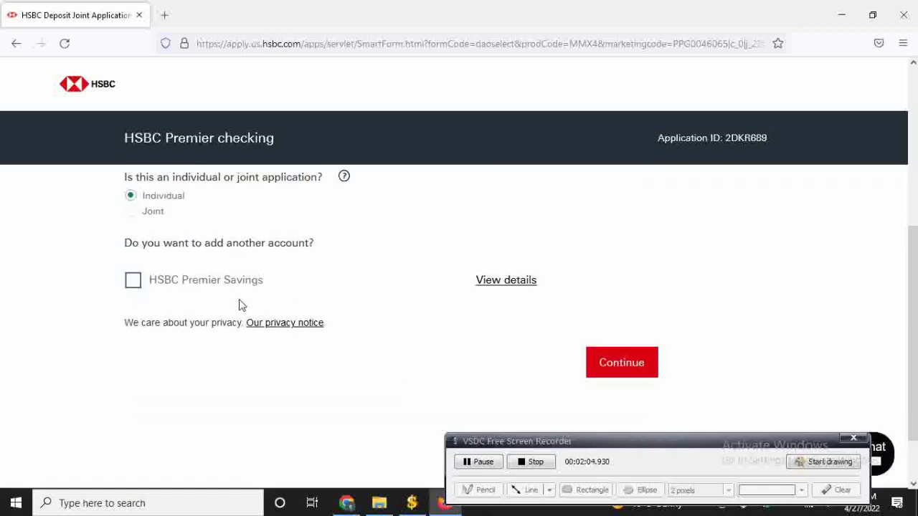
left_click(616, 369)
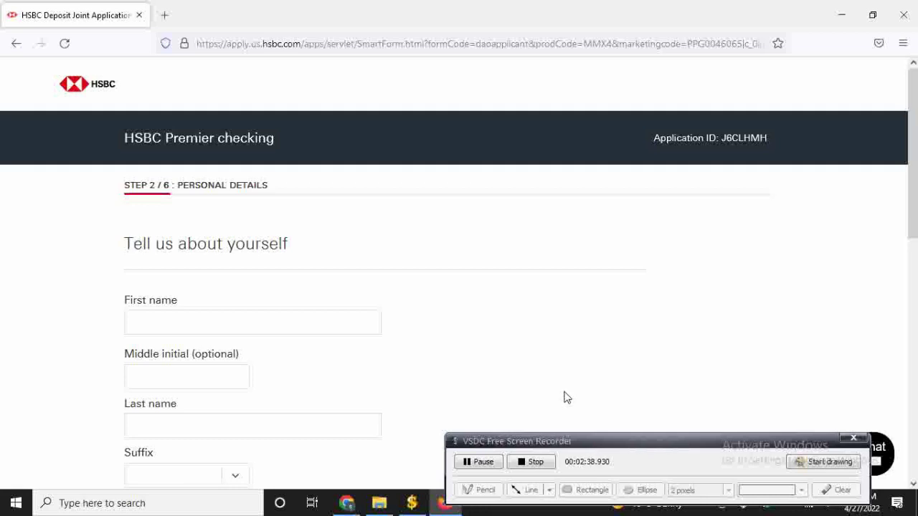
- Pass the reCAPTCHA by selecting the three bridge images and verifying
scroll(424, 342, "down", 1)
scroll(137, 249, "down", 8)
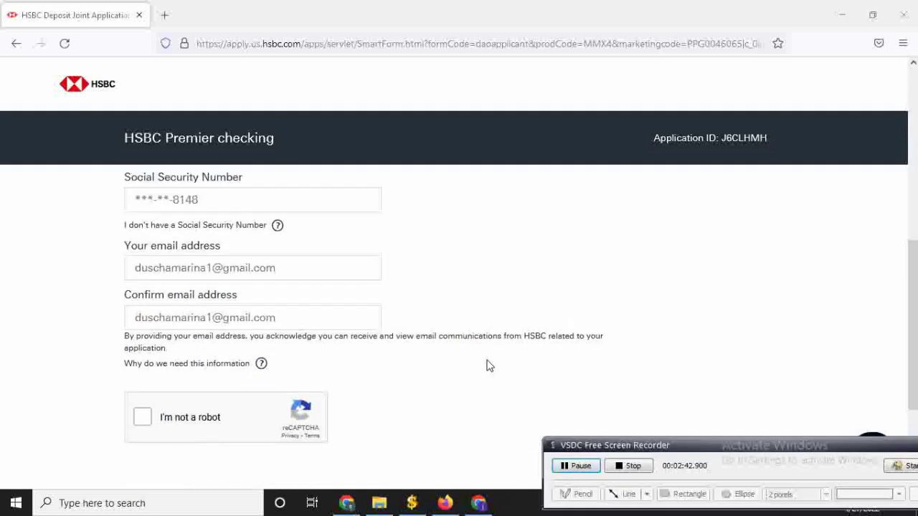
scroll(487, 365, "up", 6)
scroll(215, 315, "down", 3)
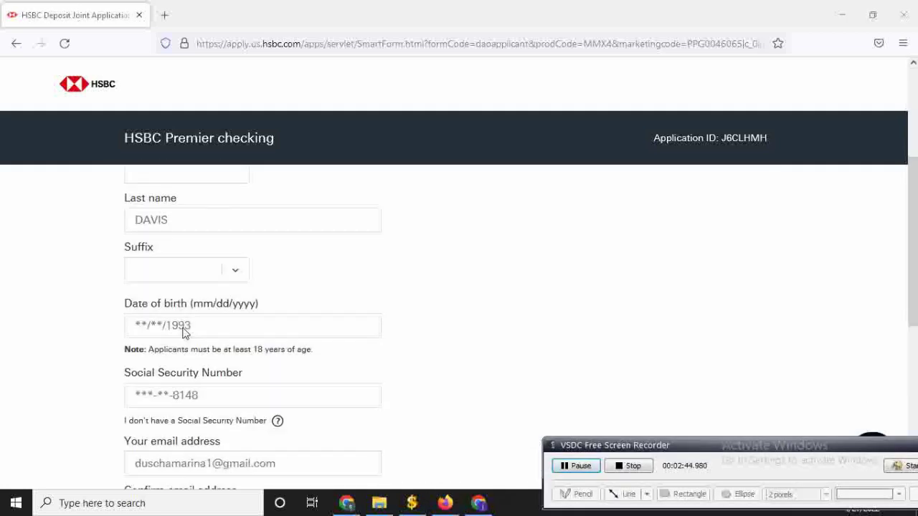
scroll(158, 244, "down", 2)
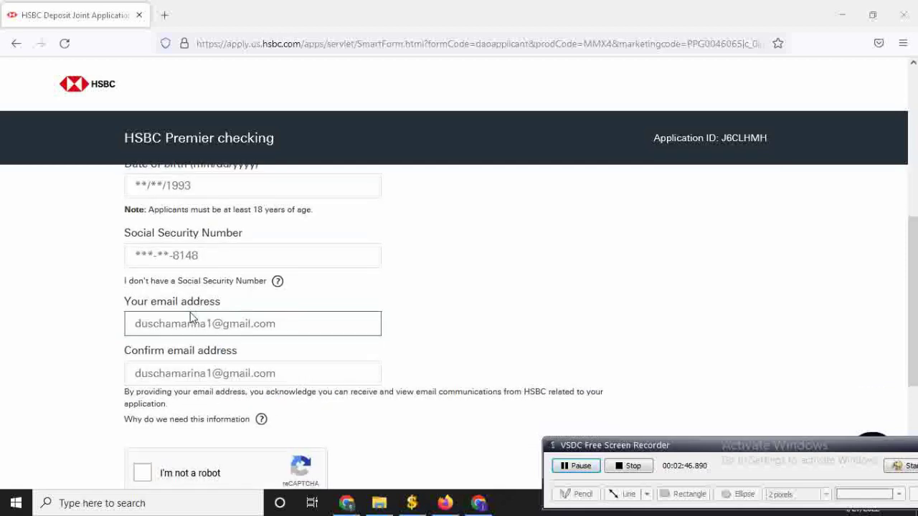
scroll(191, 318, "down", 3)
scroll(191, 311, "up", 2)
scroll(176, 251, "down", 2)
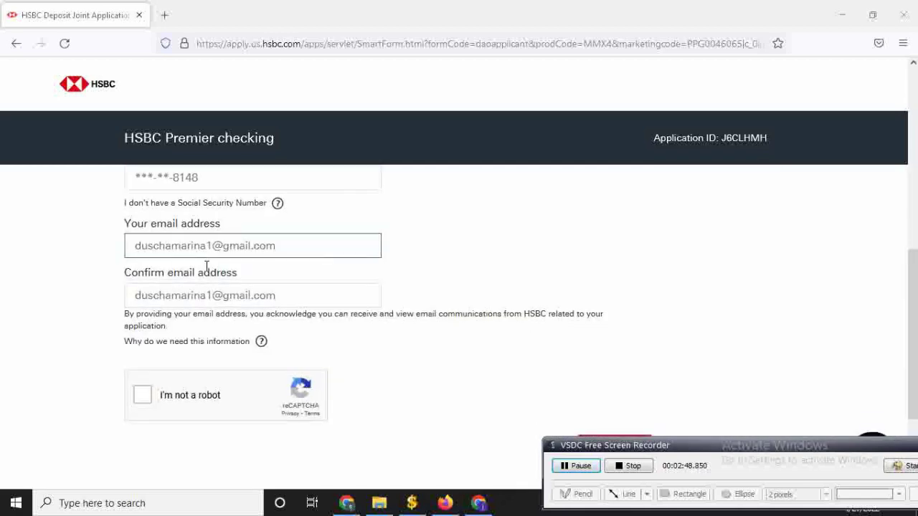
left_click(620, 339)
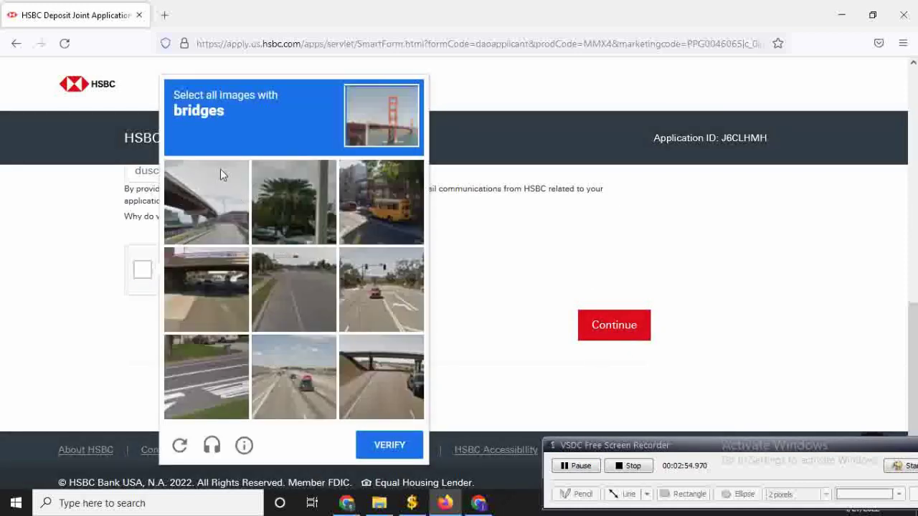
left_click(204, 210)
left_click(206, 286)
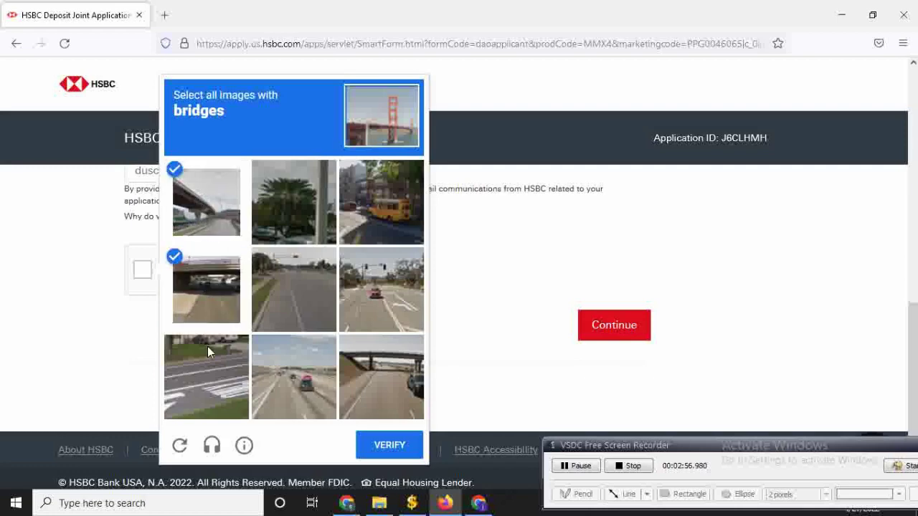
left_click(407, 365)
left_click(384, 444)
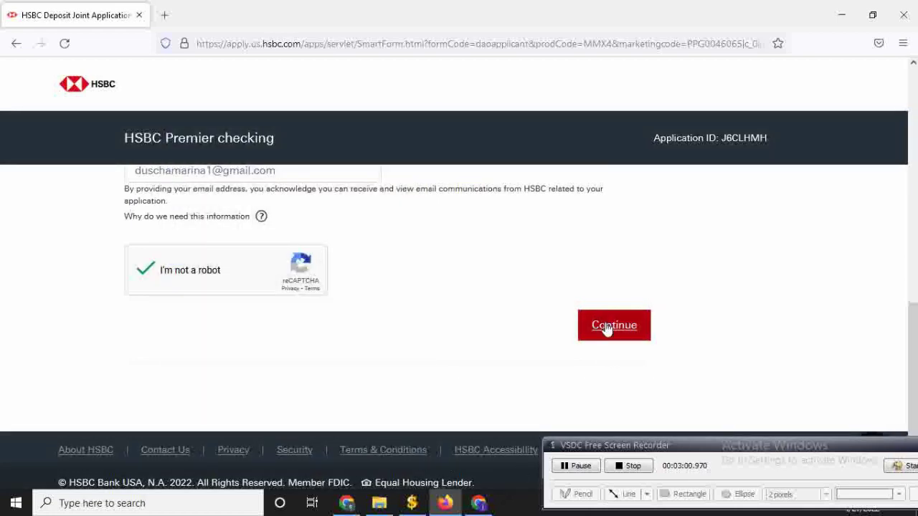
- Submit the completed personal details to continue
left_click(606, 328)
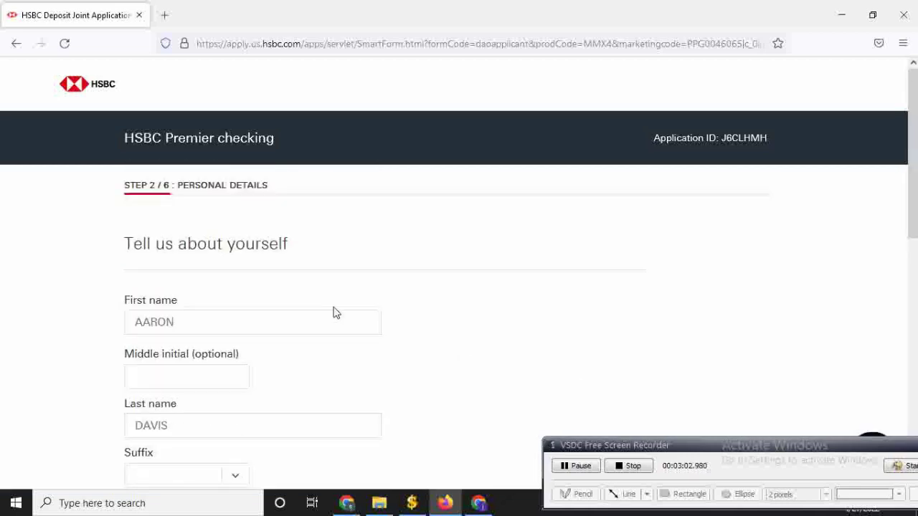
scroll(335, 309, "down", 4)
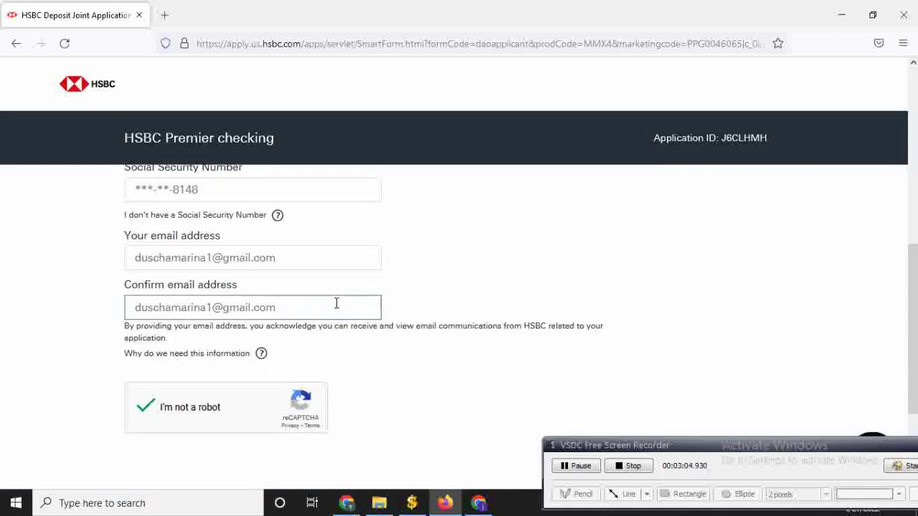
scroll(341, 302, "up", 5)
scroll(345, 301, "down", 4)
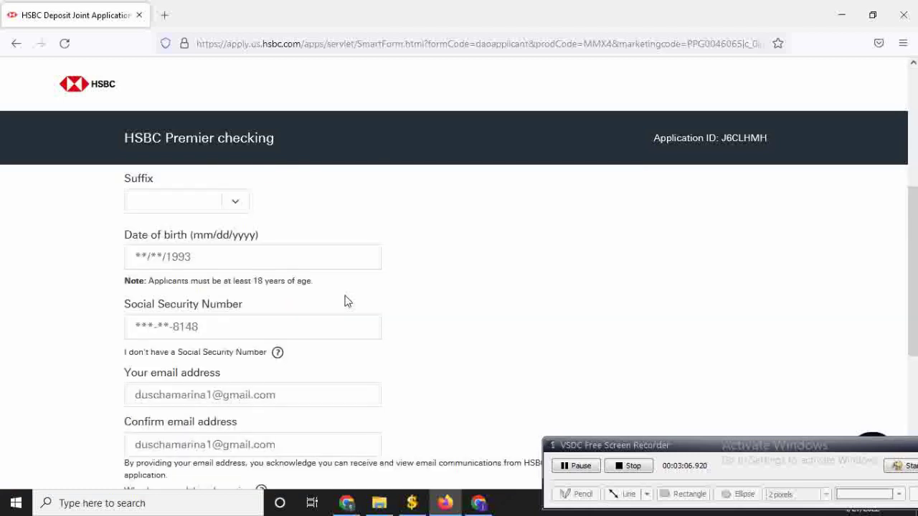
scroll(344, 302, "up", 3)
scroll(344, 301, "down", 4)
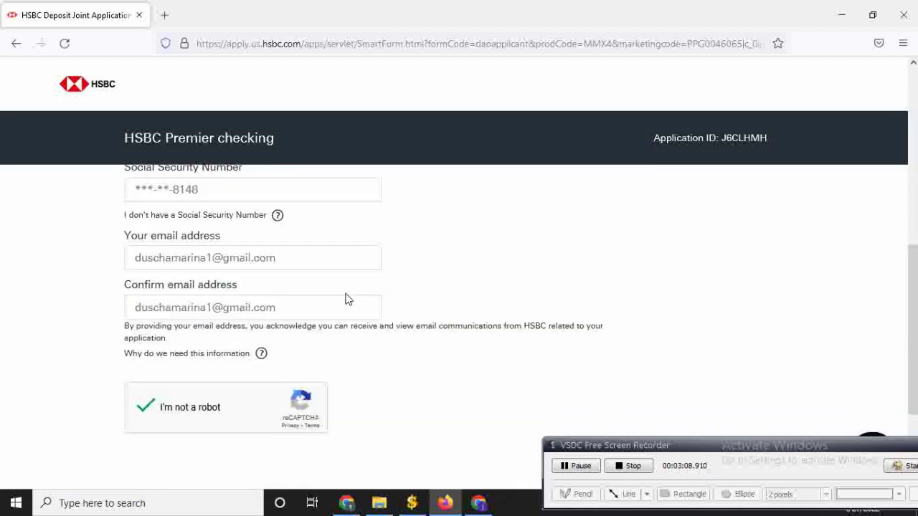
scroll(430, 380, "down", 2)
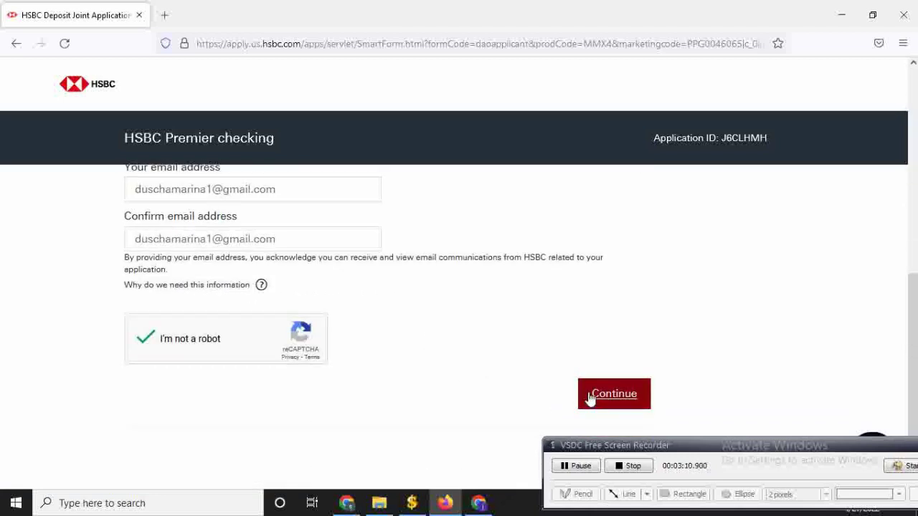
left_click(591, 396)
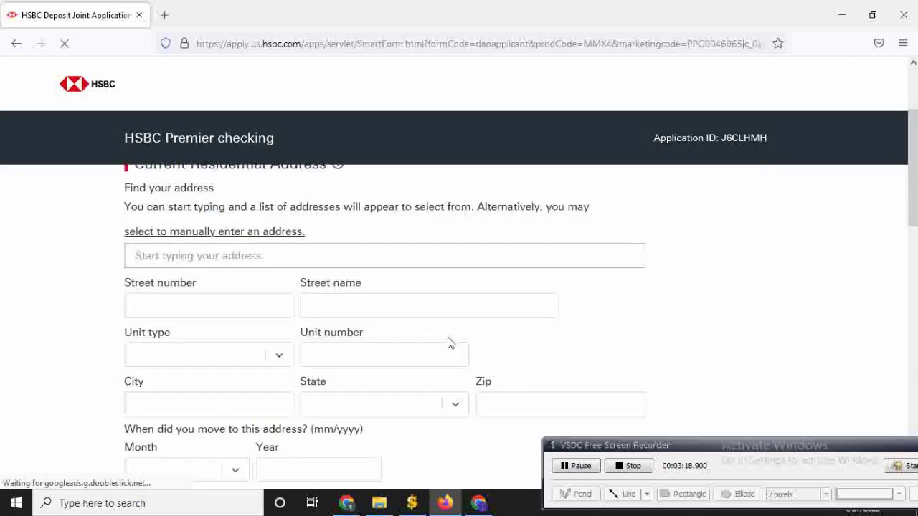
- Set the residential move-in date to month 04, year 03
scroll(451, 435, "down", 3)
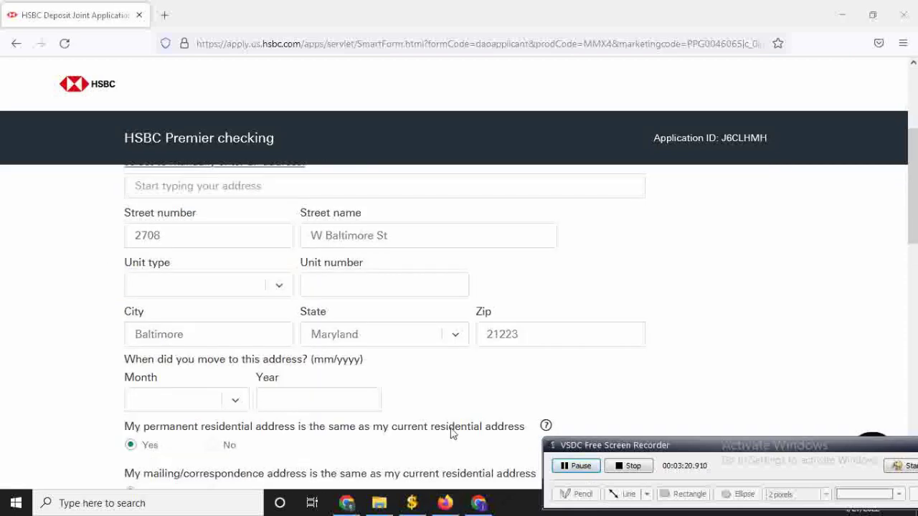
scroll(401, 394, "up", 2)
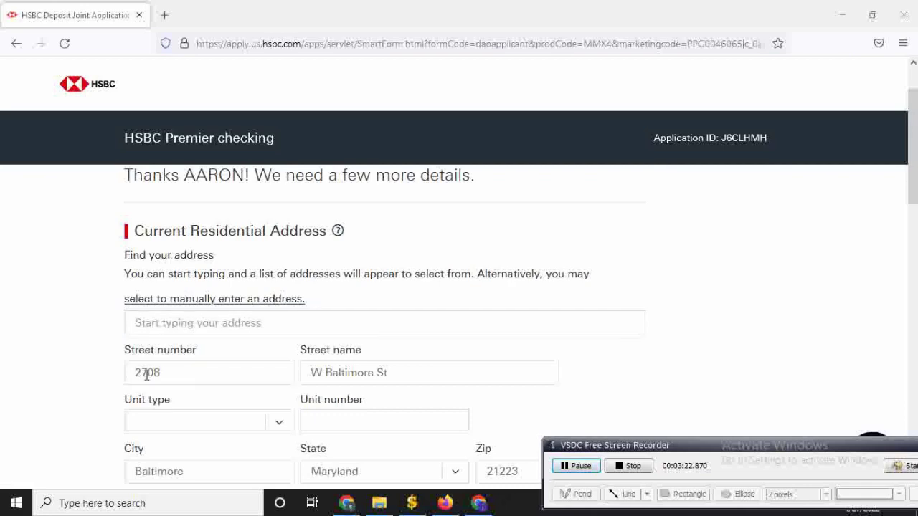
scroll(199, 356, "down", 2)
scroll(322, 346, "down", 2)
scroll(321, 347, "down", 2)
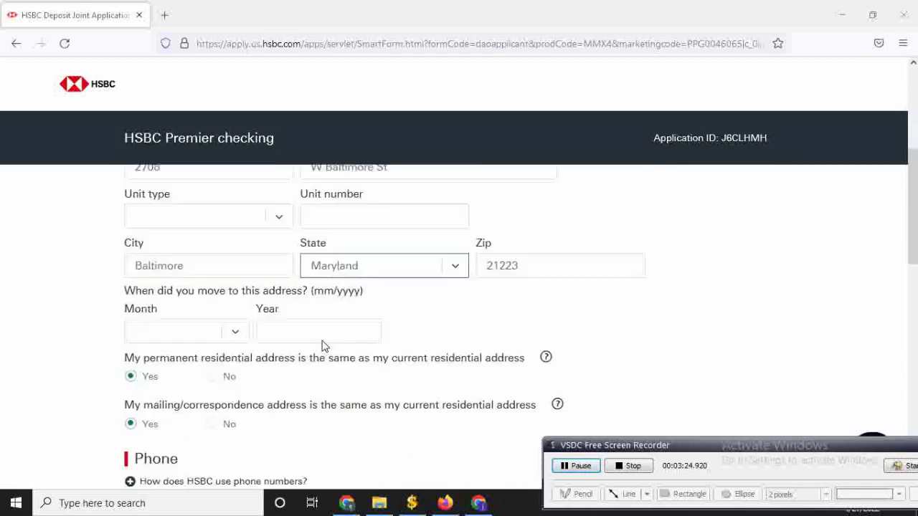
scroll(240, 334, "down", 2)
scroll(225, 282, "up", 1)
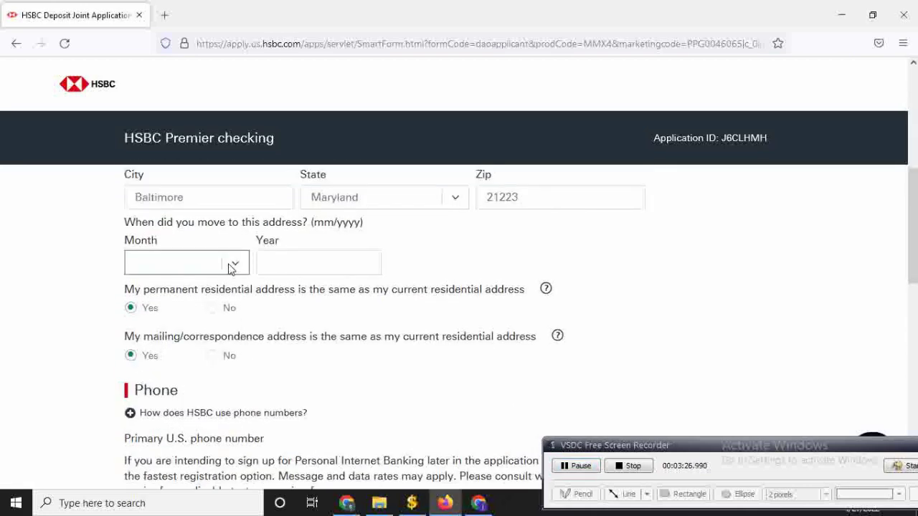
left_click(228, 266)
left_click(228, 266)
left_click(226, 269)
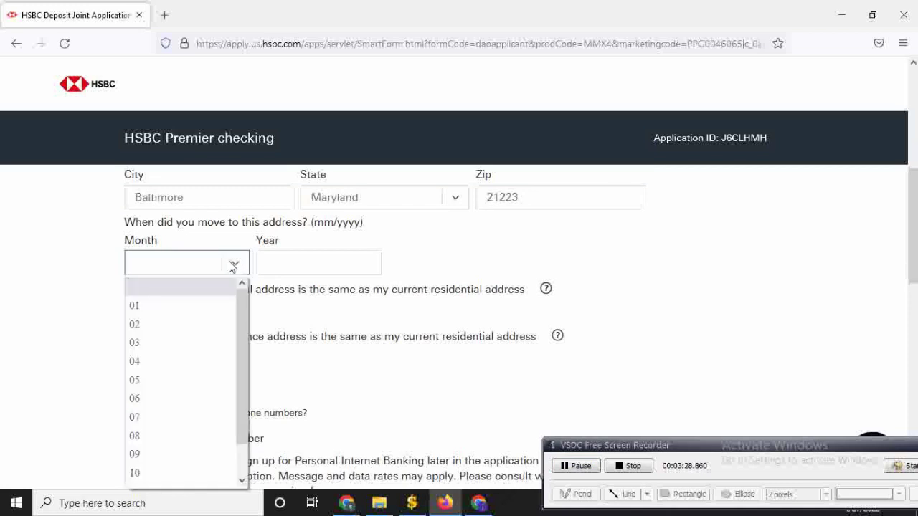
left_click(309, 262)
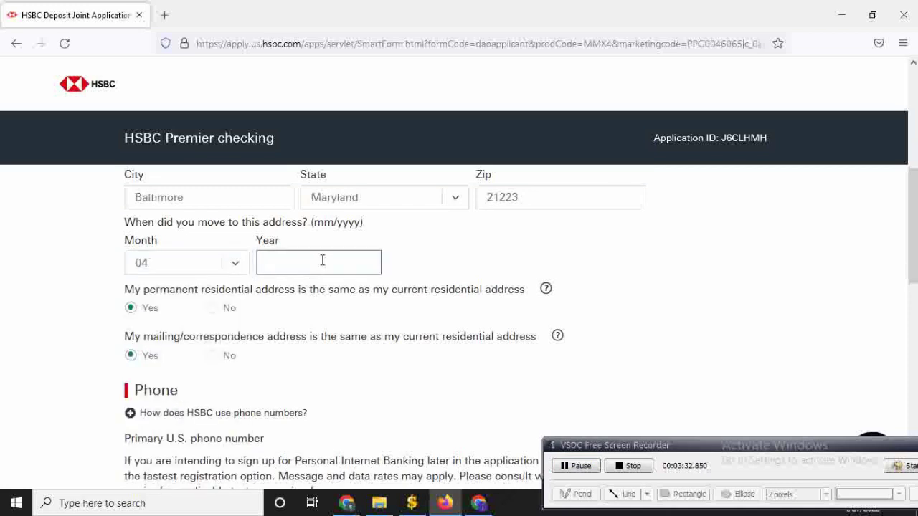
type("03")
- Enter the primary U.S. phone number
scroll(427, 311, "down", 3)
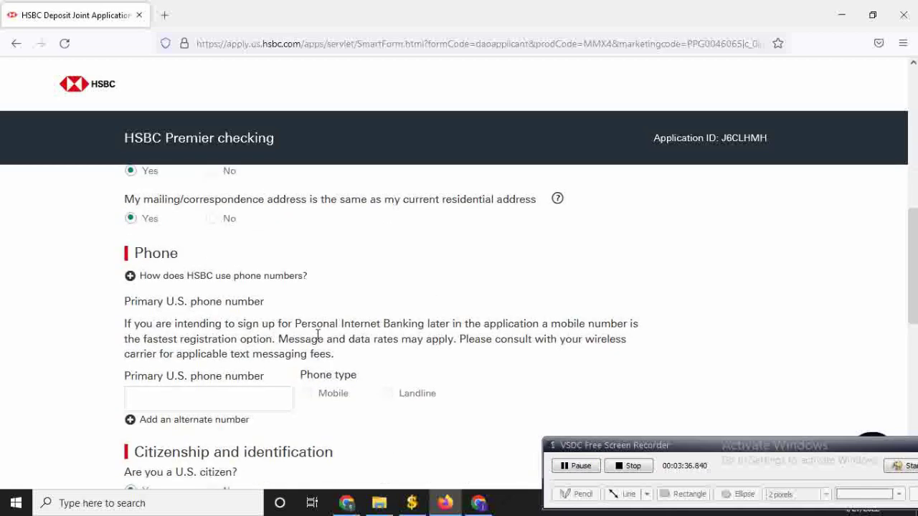
left_click(245, 397)
scroll(231, 400, "up", 1)
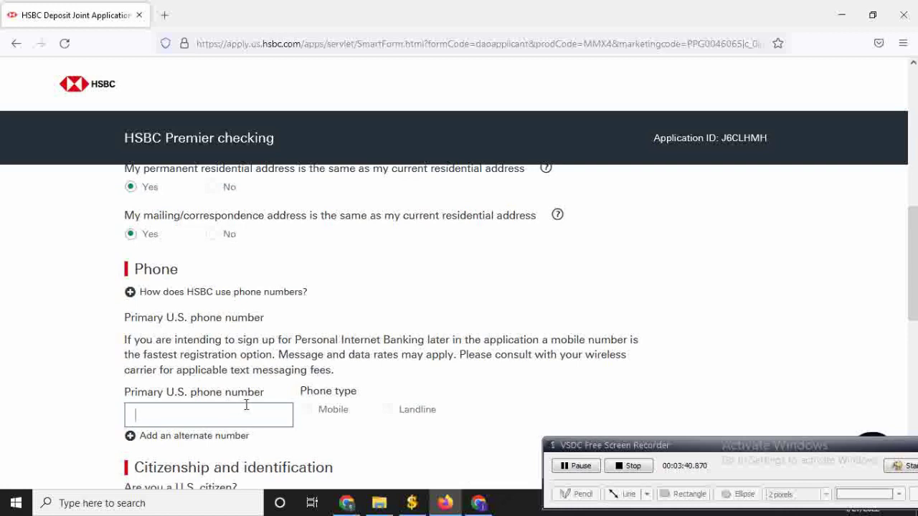
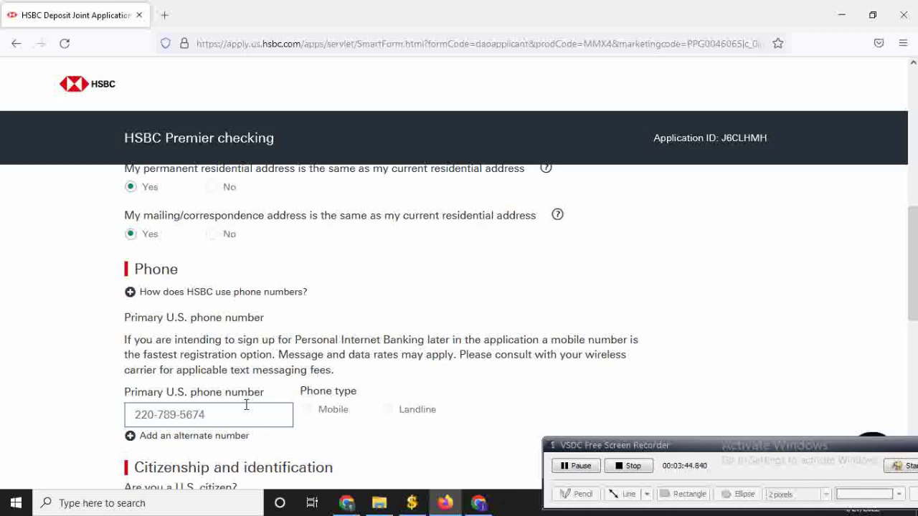
- Answer No to dual citizenship and set employment status to Not in Employment
scroll(233, 406, "down", 3)
left_click(227, 408)
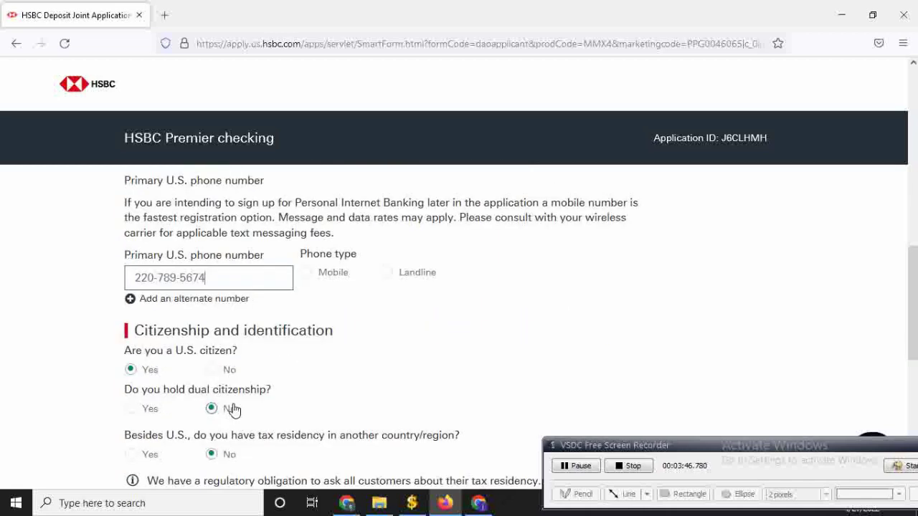
scroll(228, 411, "down", 3)
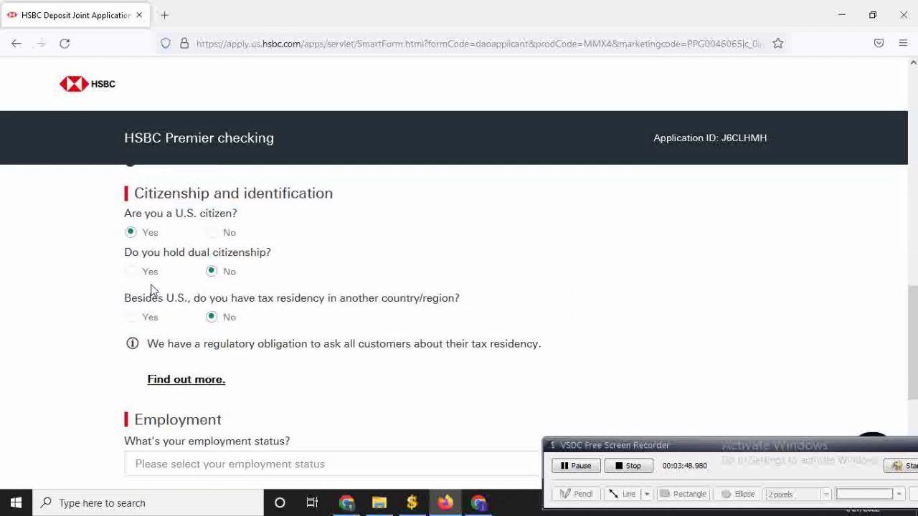
scroll(215, 373, "down", 3)
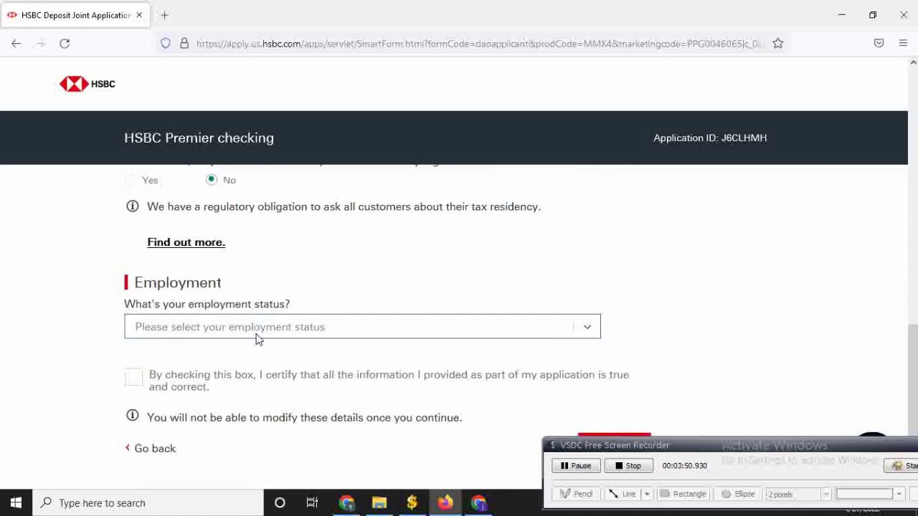
left_click(258, 337)
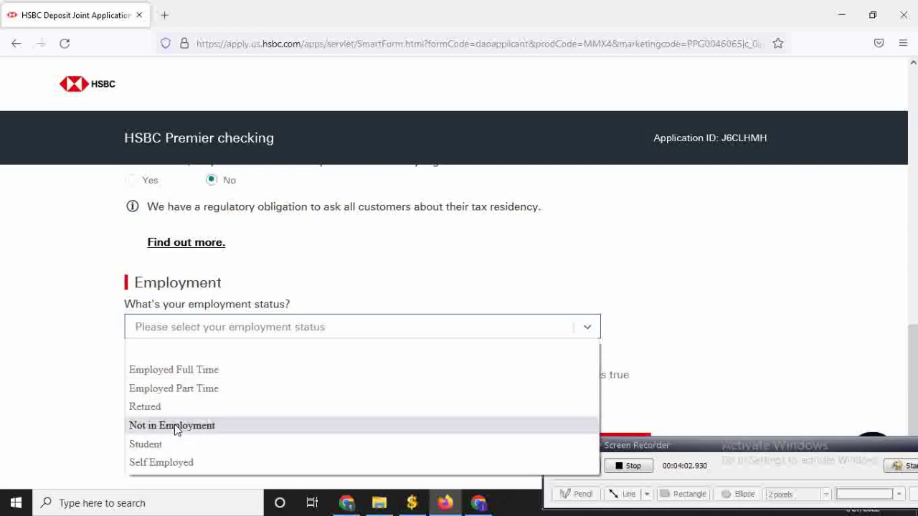
left_click(177, 427)
scroll(273, 361, "down", 2)
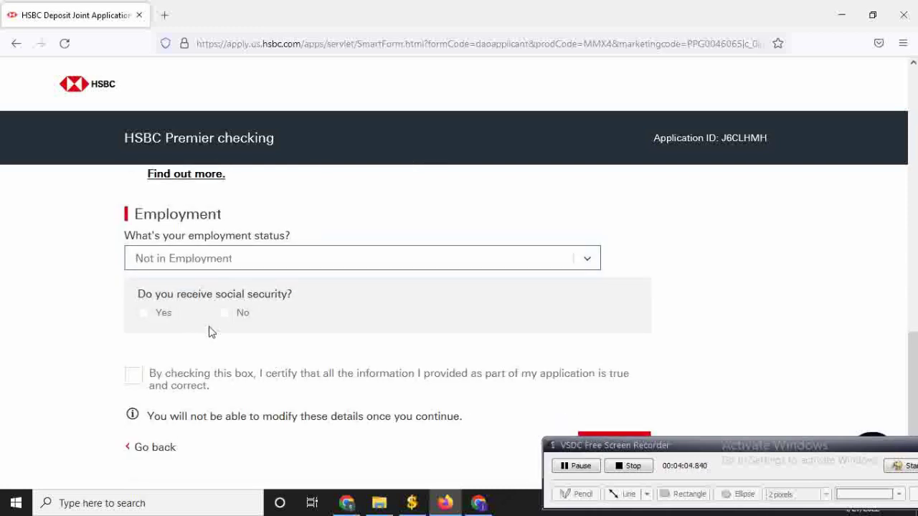
- Answer Yes to receiving social security, certify the information, and submit the step
left_click(145, 319)
scroll(151, 324, "down", 2)
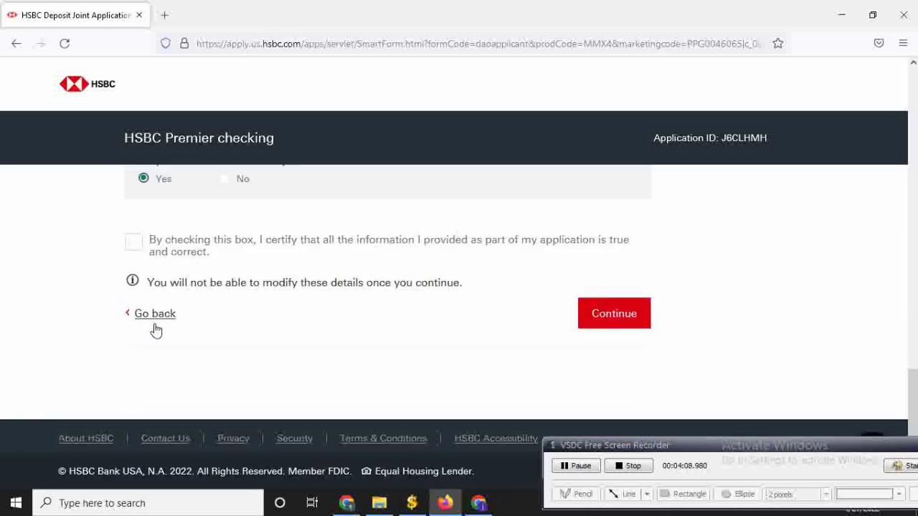
left_click(135, 243)
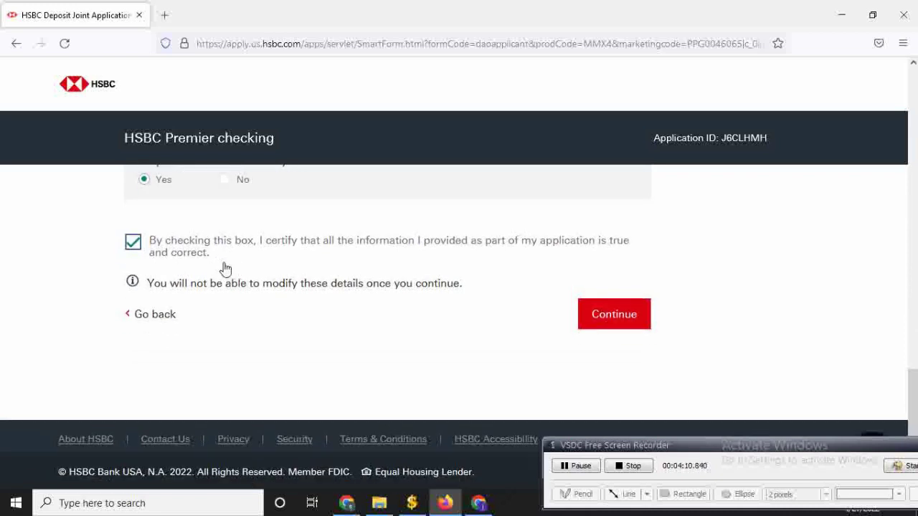
scroll(244, 268, "up", 2)
scroll(311, 331, "down", 1)
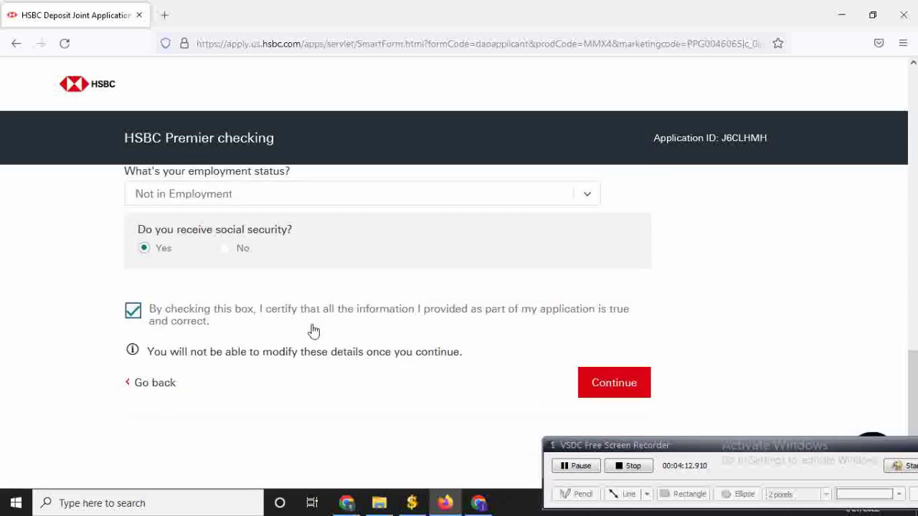
left_click(603, 385)
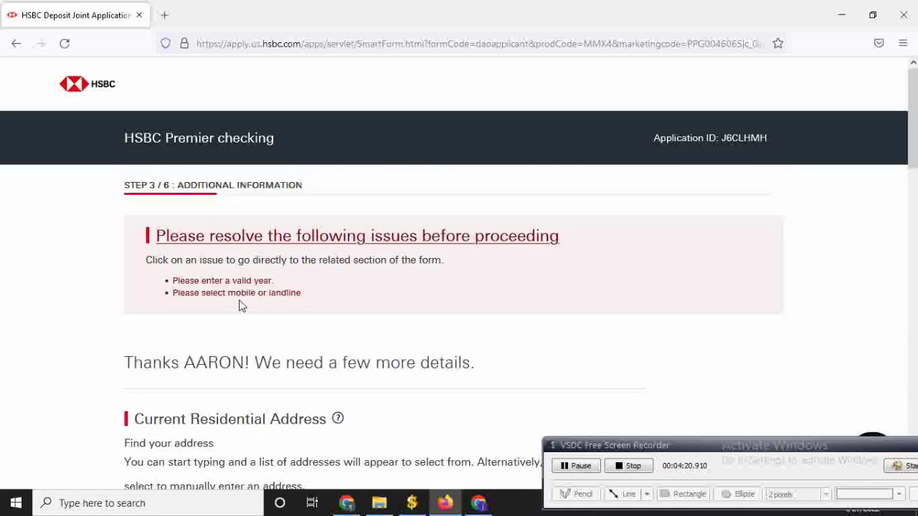
- Select the flagged 03 value in the move-in year field
scroll(241, 306, "down", 2)
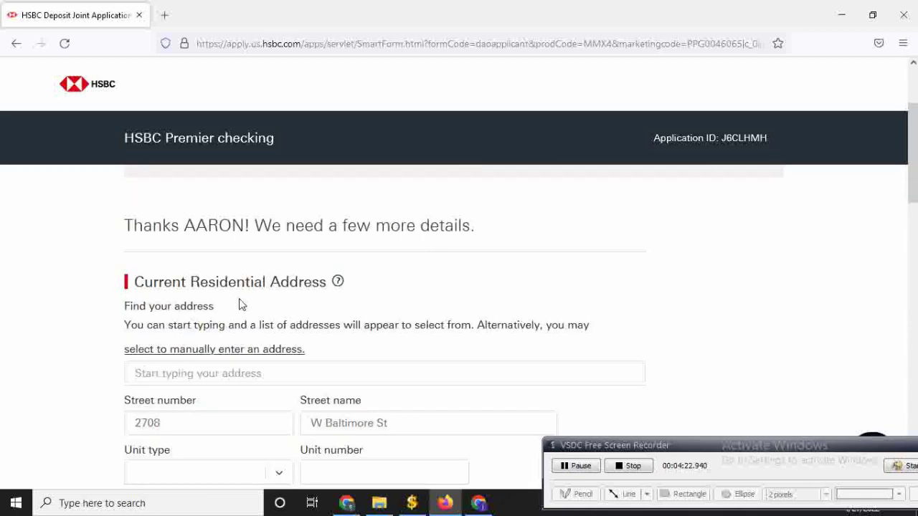
scroll(241, 307, "up", 2)
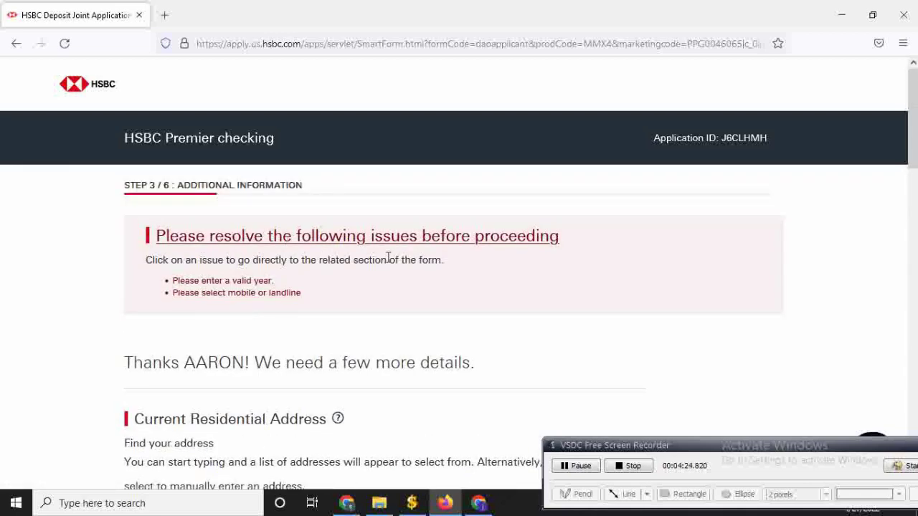
scroll(388, 262, "down", 5)
left_click(285, 382)
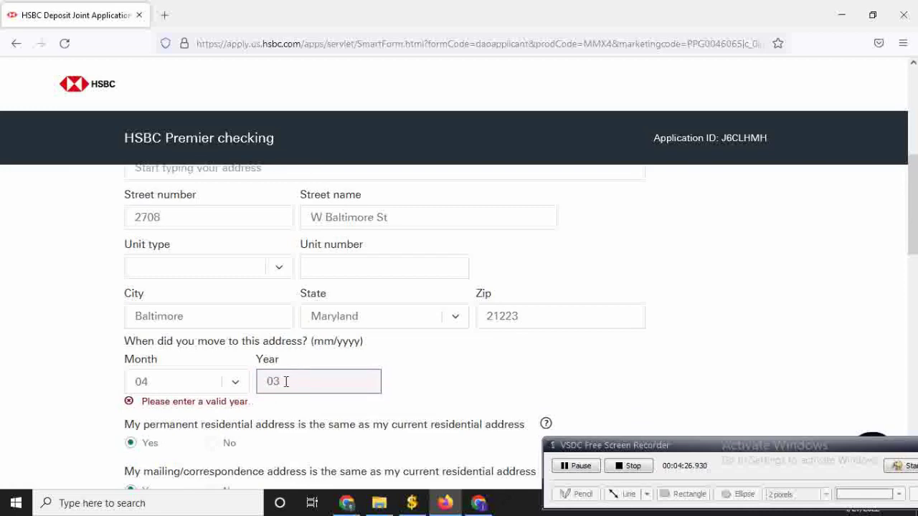
double_click(286, 381)
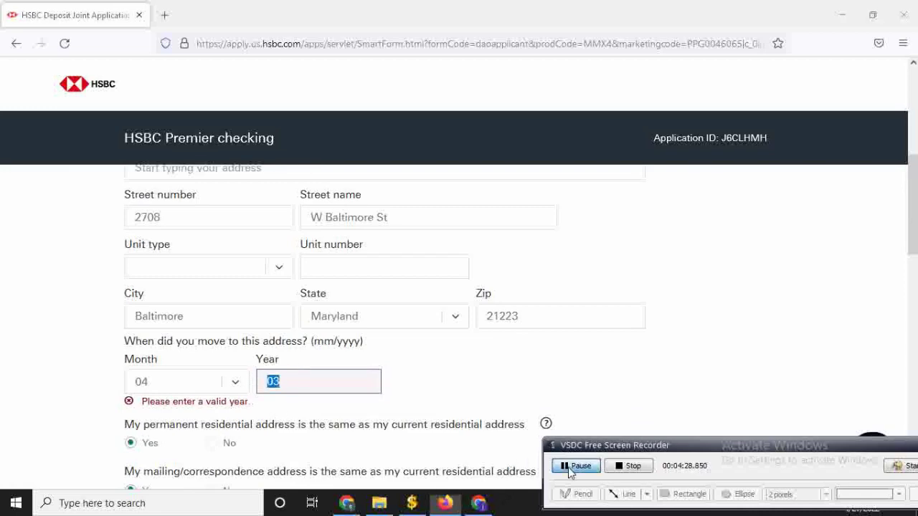
- Mark the phone type as Mobile and resubmit Step 3
scroll(471, 390, "down", 6)
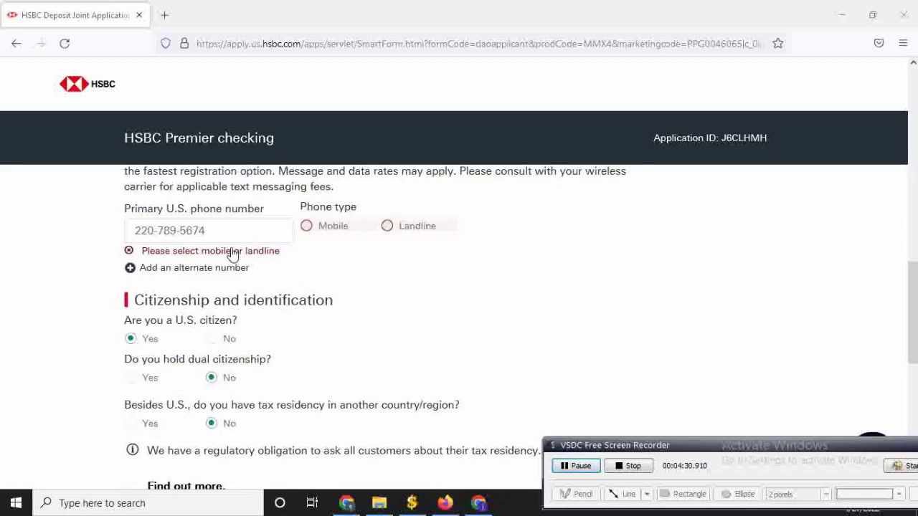
left_click(306, 225)
scroll(246, 209, "down", 3)
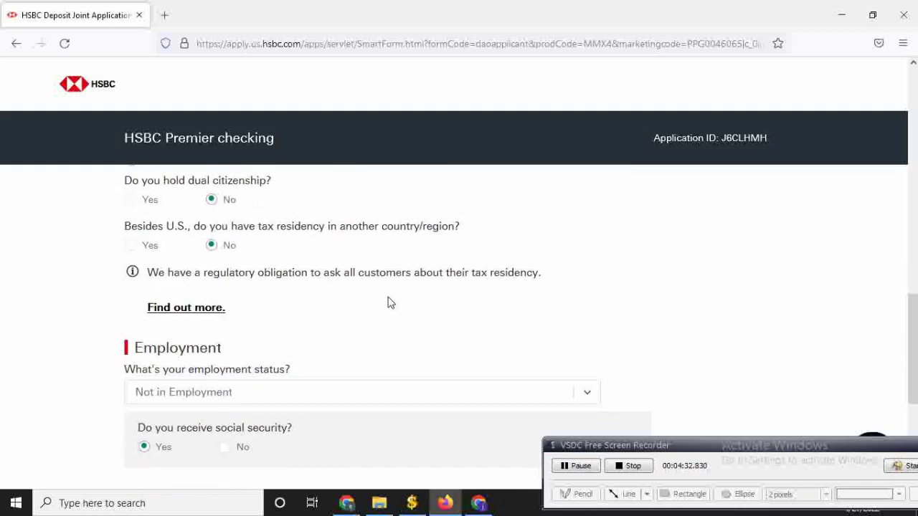
scroll(387, 302, "up", 2)
scroll(342, 260, "down", 1)
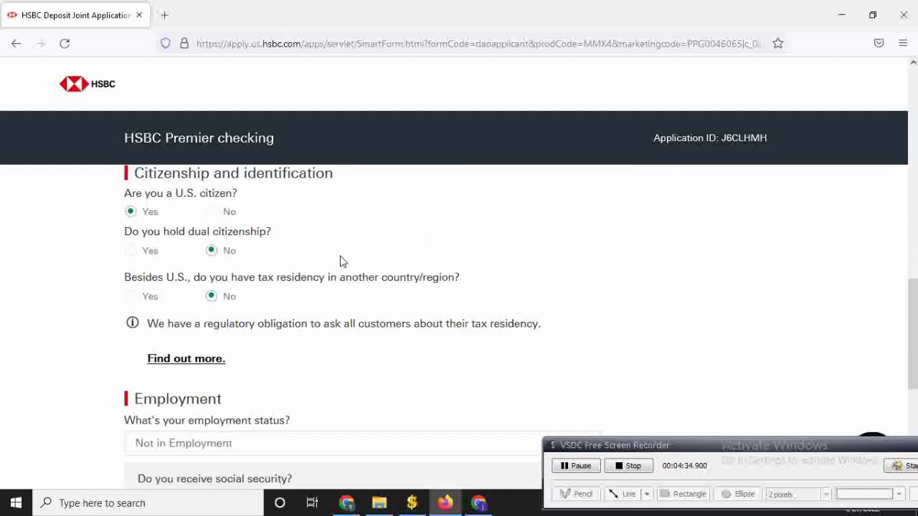
scroll(334, 307, "down", 4)
left_click(589, 374)
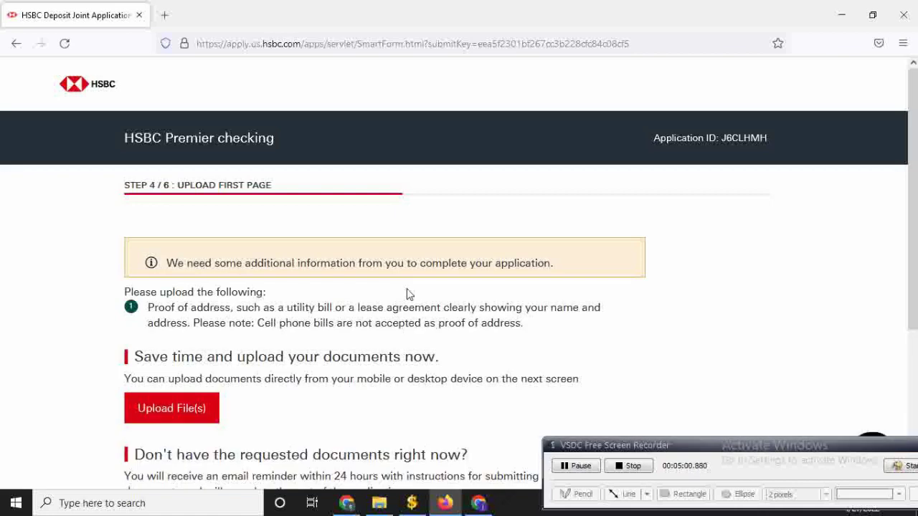
- Scroll through the Step 4 proof-of-address upload notice
scroll(408, 293, "down", 2)
scroll(371, 310, "down", 2)
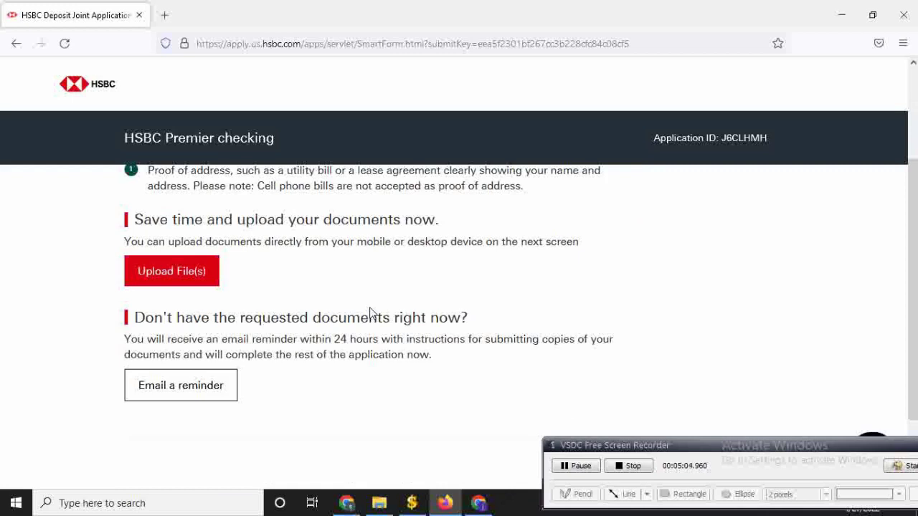
scroll(370, 314, "up", 2)
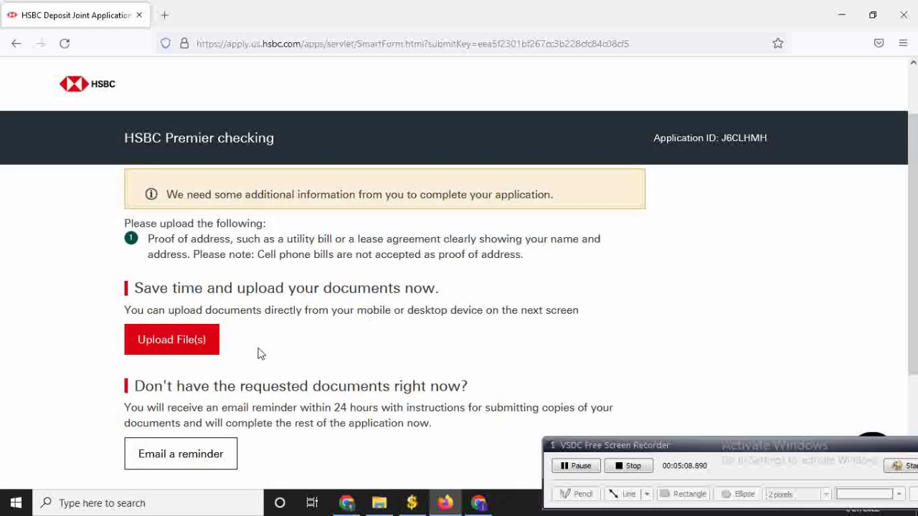
scroll(230, 350, "up", 2)
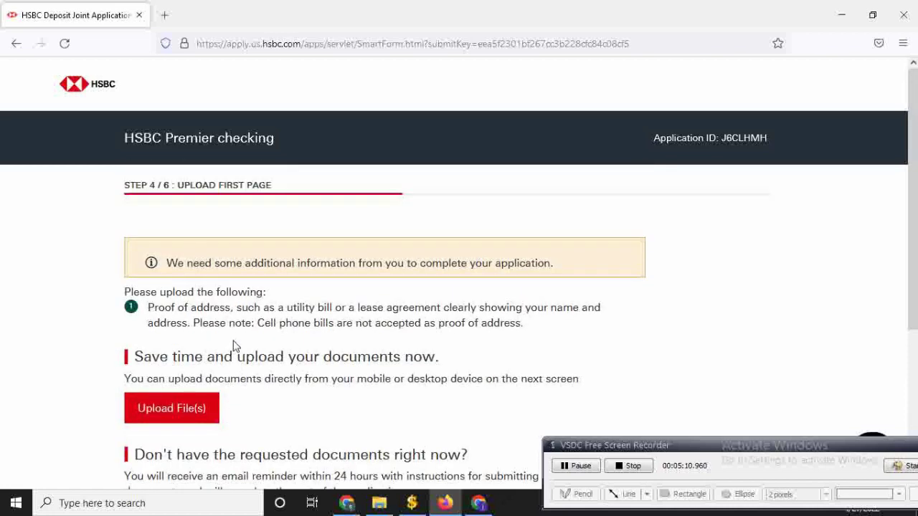
scroll(234, 348, "down", 4)
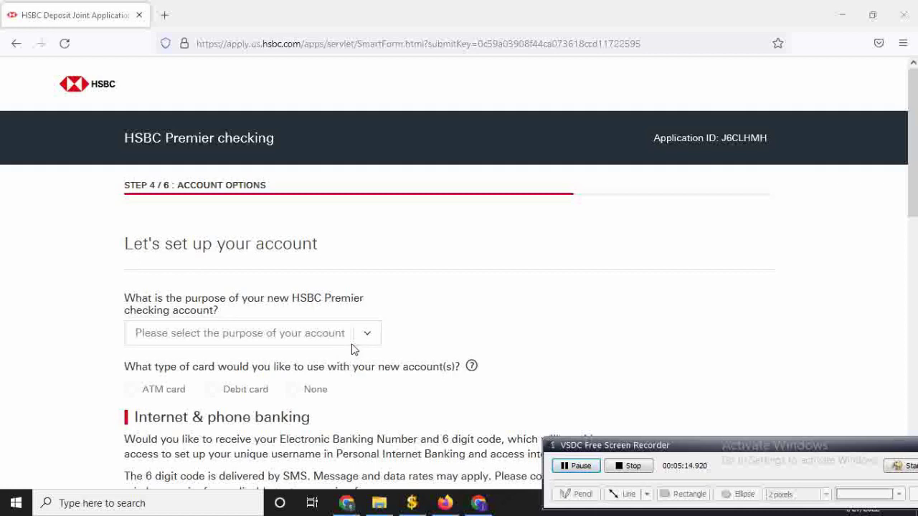
- Choose RETIREMENT ACCOUNT as the account purpose and Yes for Internet & phone banking codes
left_click(362, 336)
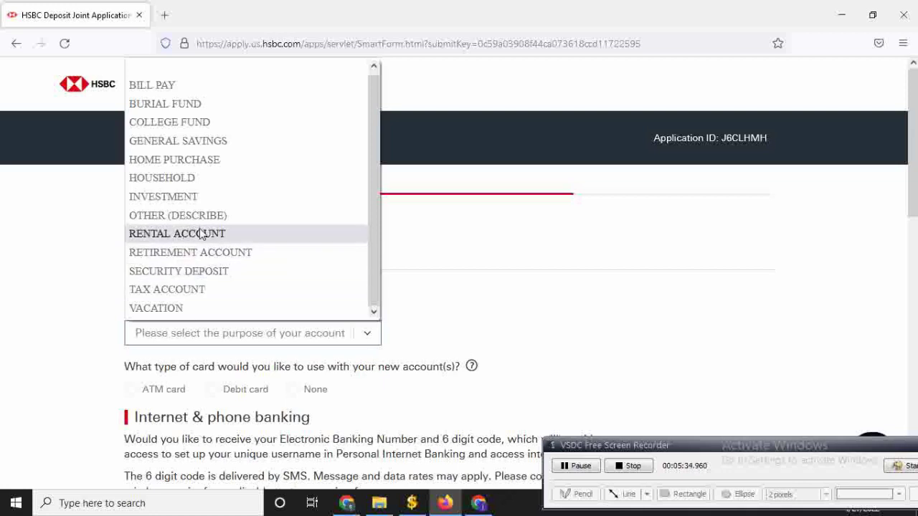
left_click(229, 252)
scroll(251, 310, "down", 3)
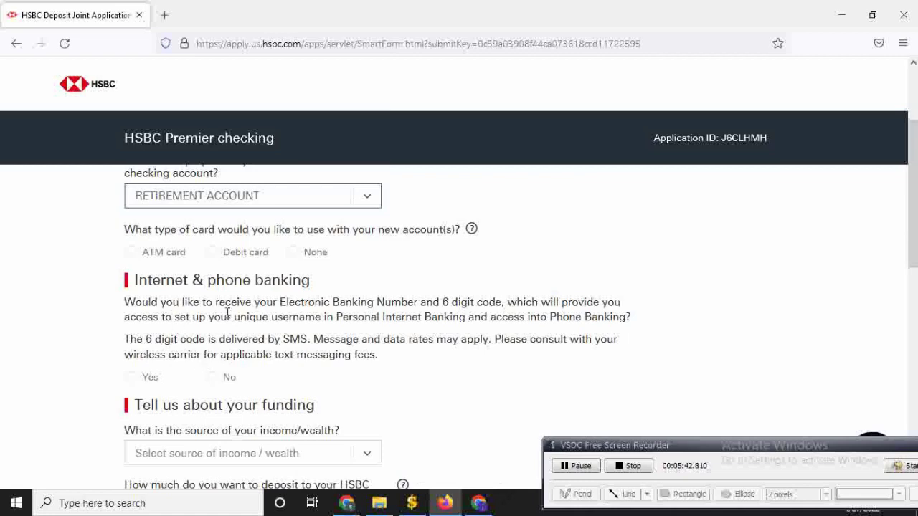
left_click(162, 380)
scroll(291, 358, "down", 3)
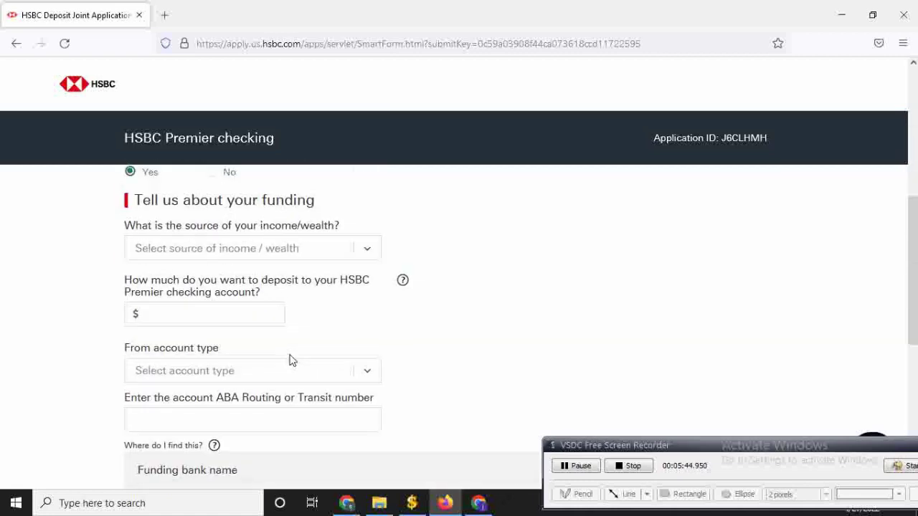
- Set the source of income to Family/Parents
scroll(287, 354, "up", 1)
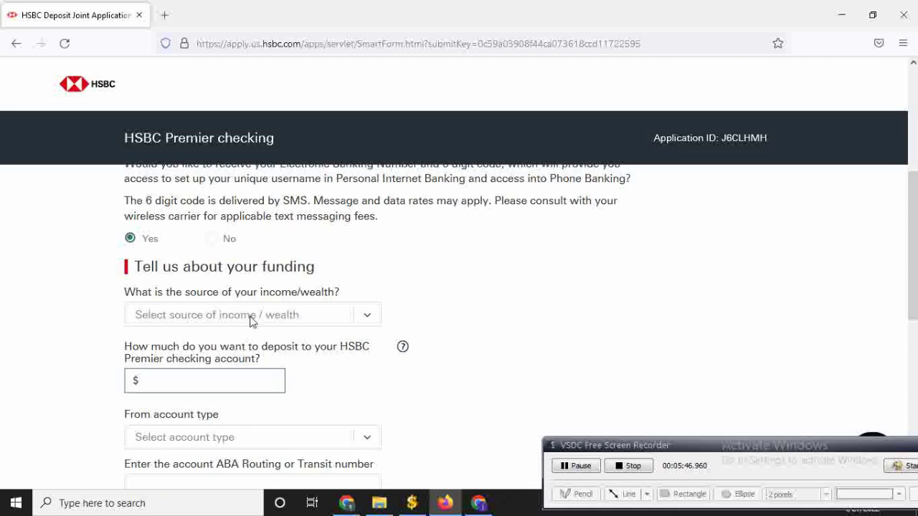
left_click(267, 324)
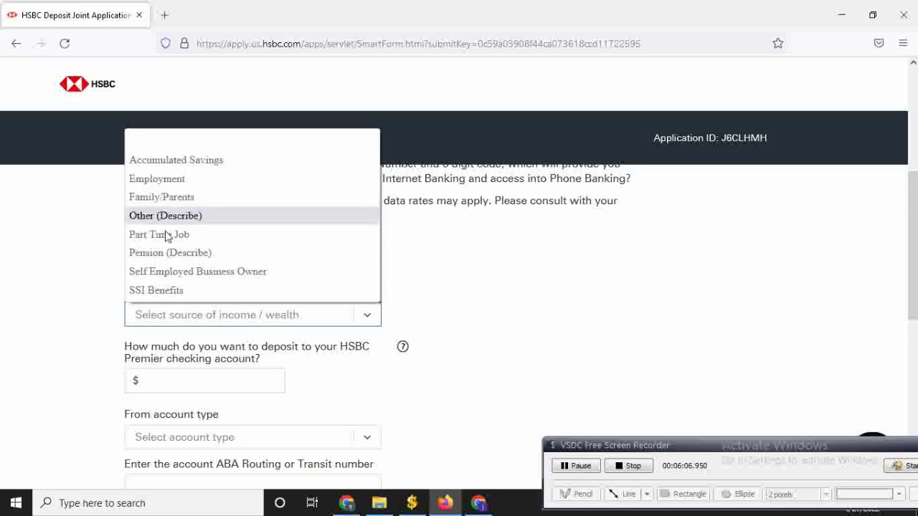
left_click(181, 257)
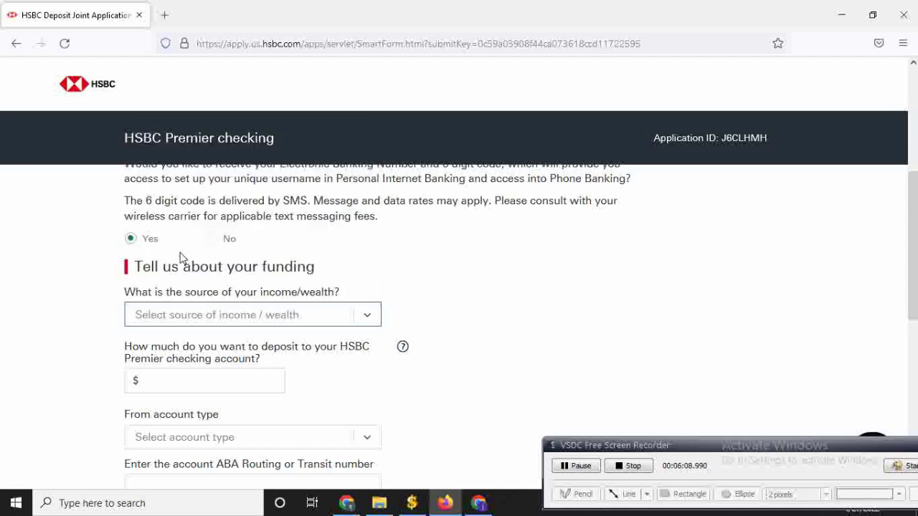
scroll(285, 352, "down", 2)
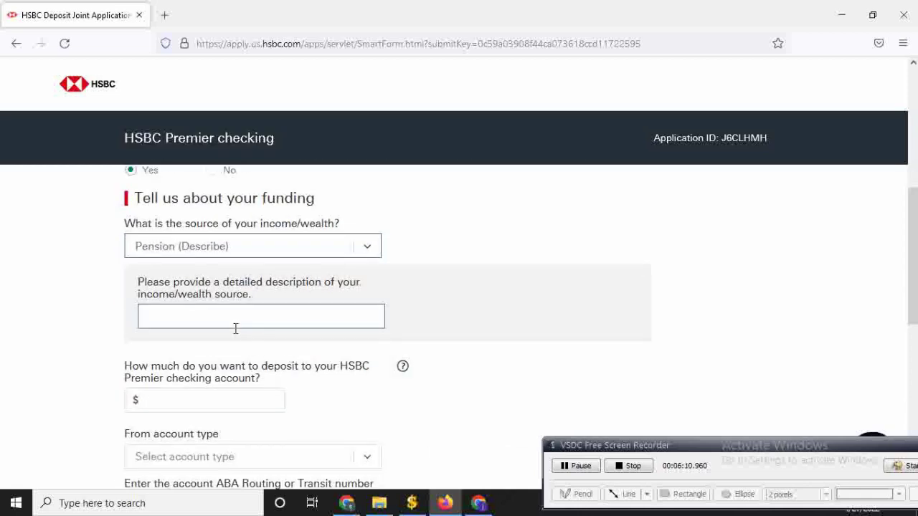
left_click(236, 253)
left_click(196, 320)
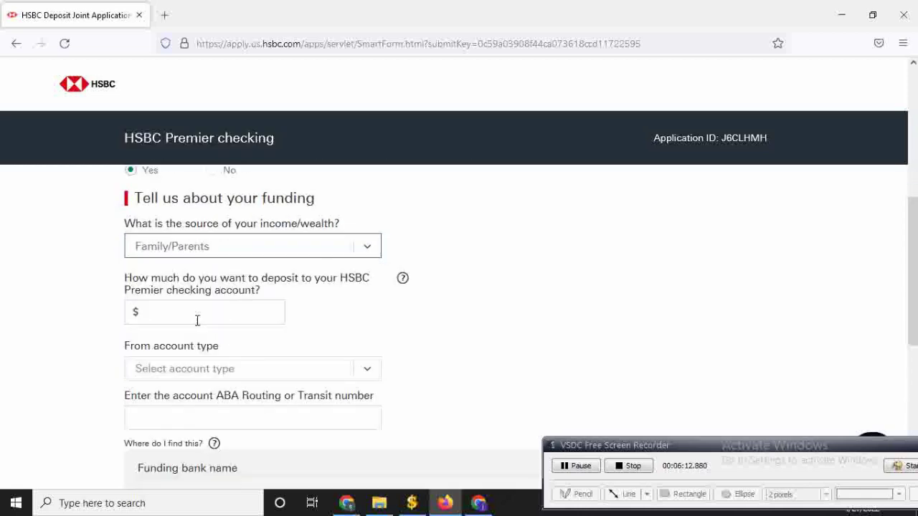
- Enter a $100 initial deposit funded from a Checking account
left_click(197, 312)
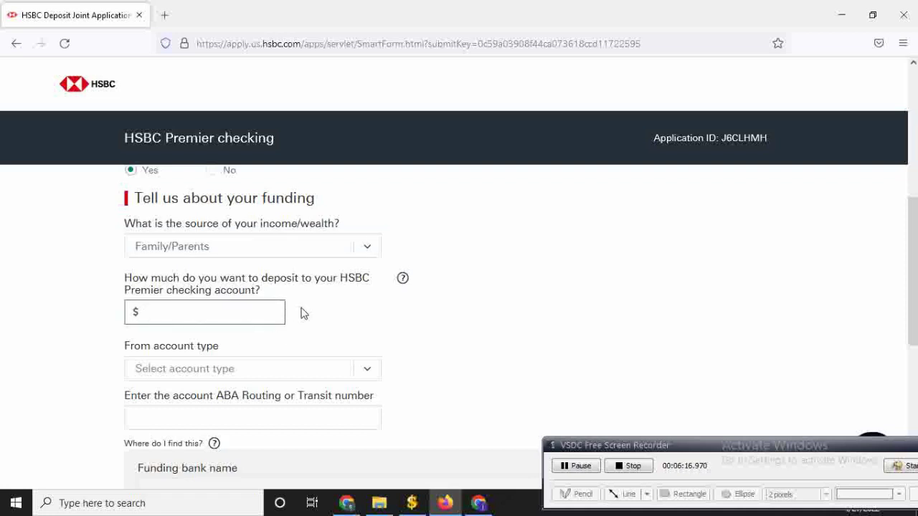
scroll(289, 363, "down", 3)
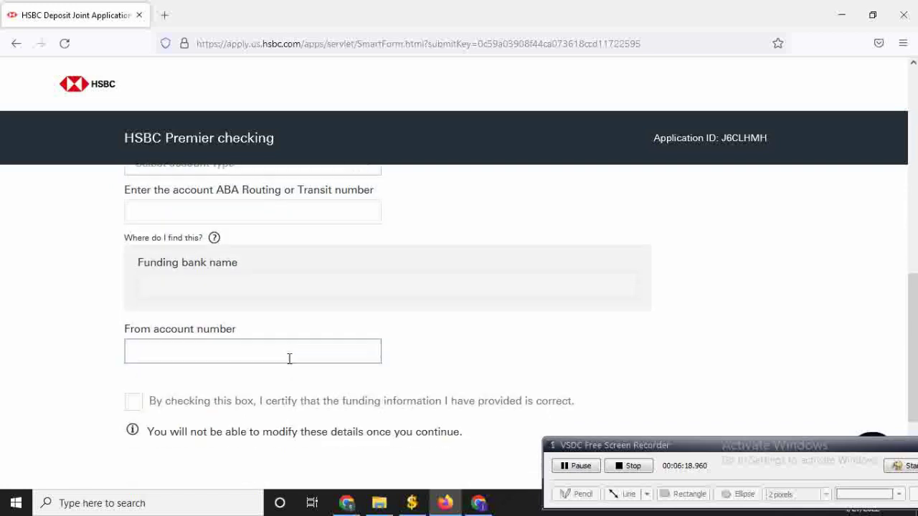
left_click(289, 358)
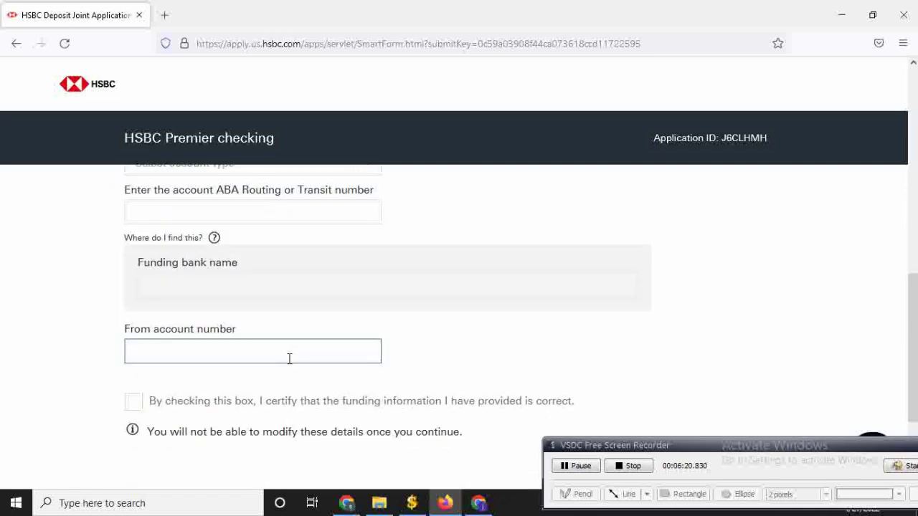
scroll(289, 359, "down", 2)
scroll(289, 359, "up", 2)
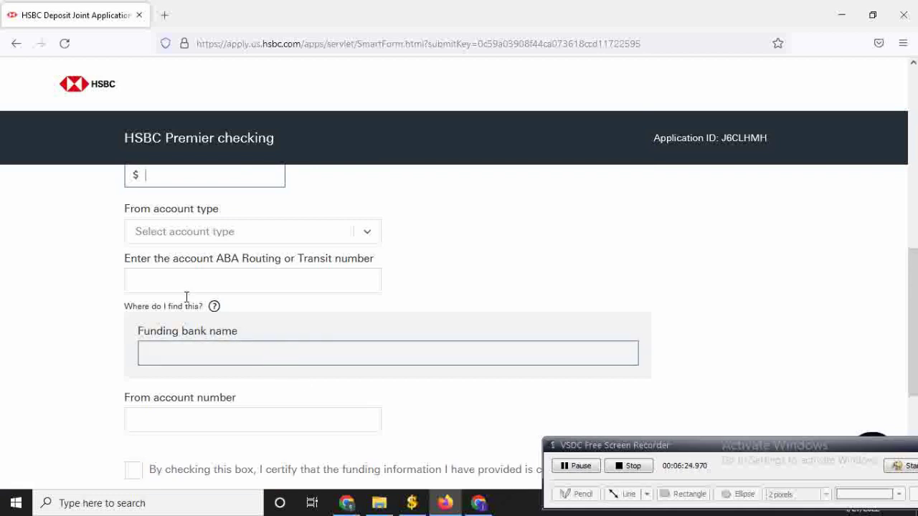
scroll(180, 292, "up", 2)
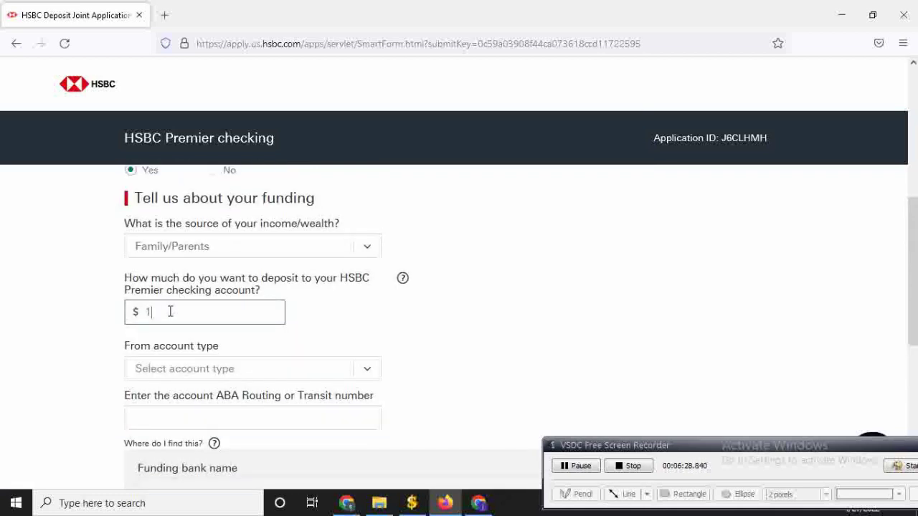
type("00")
scroll(260, 351, "down", 1)
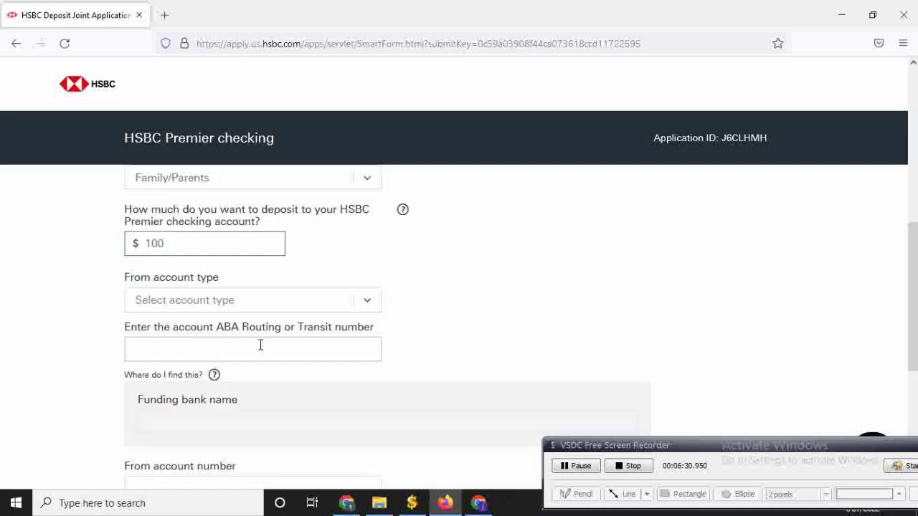
left_click(231, 301)
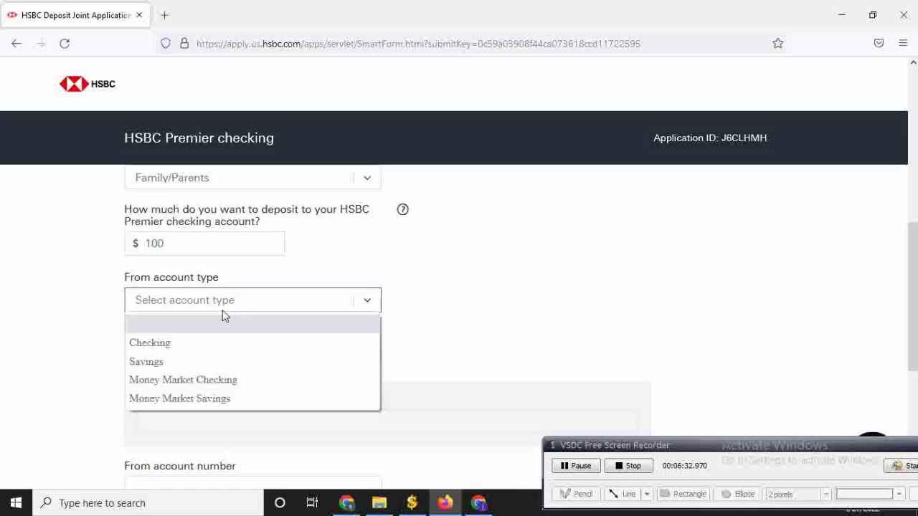
left_click(167, 344)
scroll(287, 342, "down", 2)
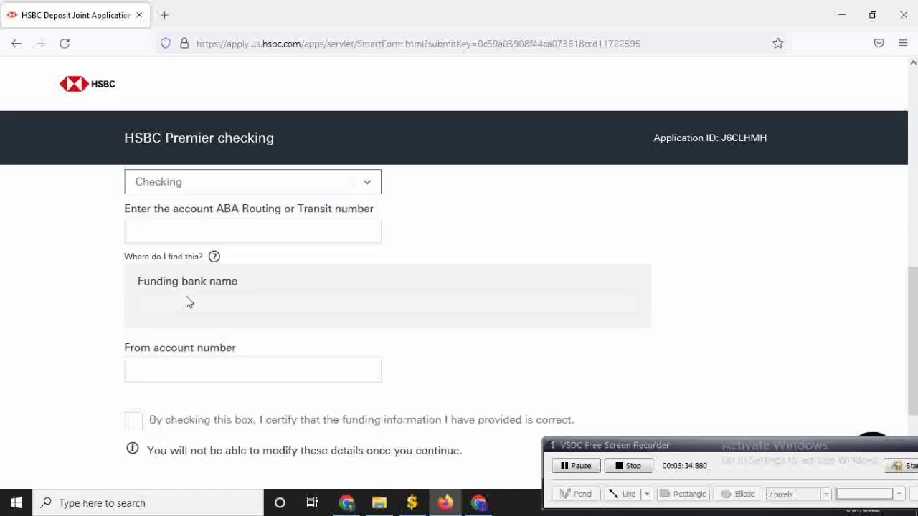
scroll(252, 324, "down", 3)
- Tick the Sutton Bank funding certification and continue to Step 5, Verify Funding
left_click(554, 466)
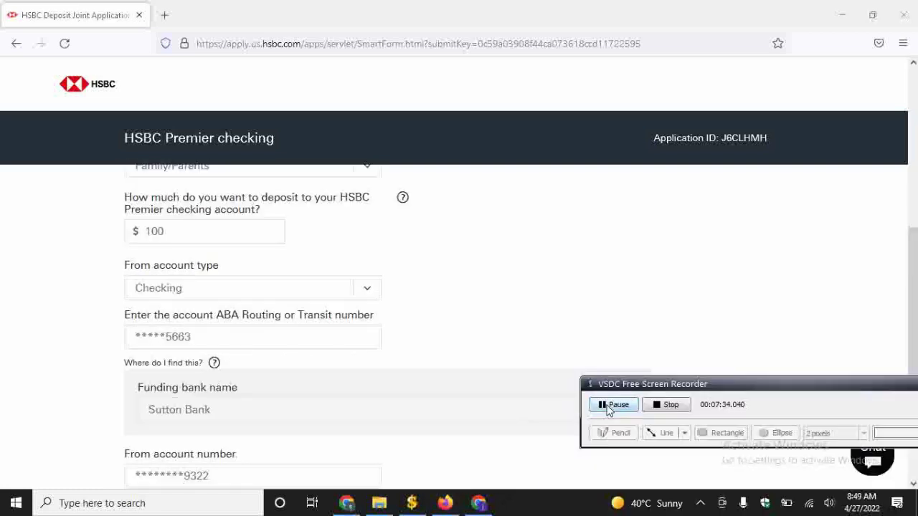
scroll(302, 416, "down", 2)
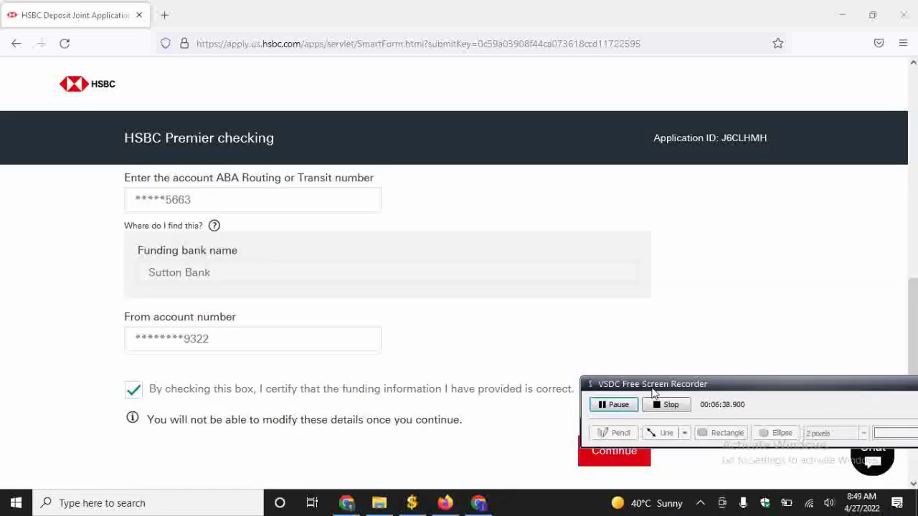
left_click_drag(653, 393, 724, 390)
left_click(613, 450)
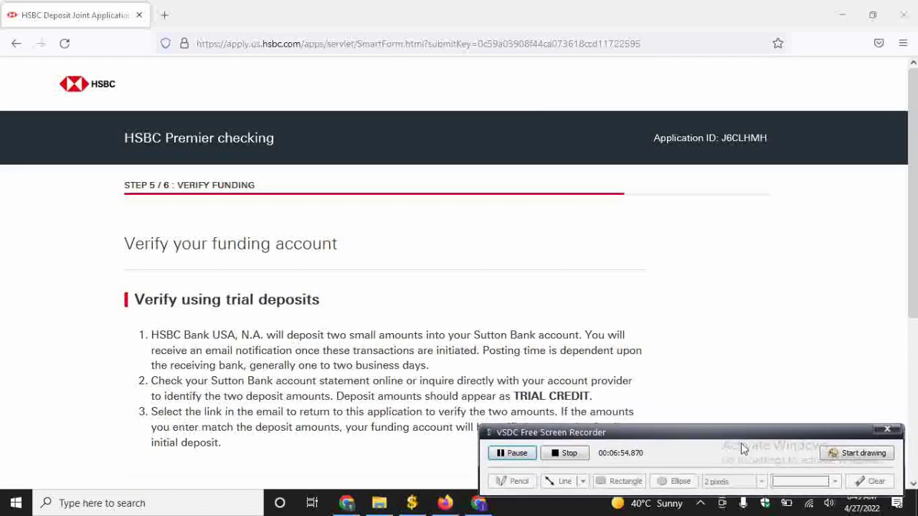
- Turn on screen drawing and box the phrase 'will deposit two small amounts'
left_click(857, 453)
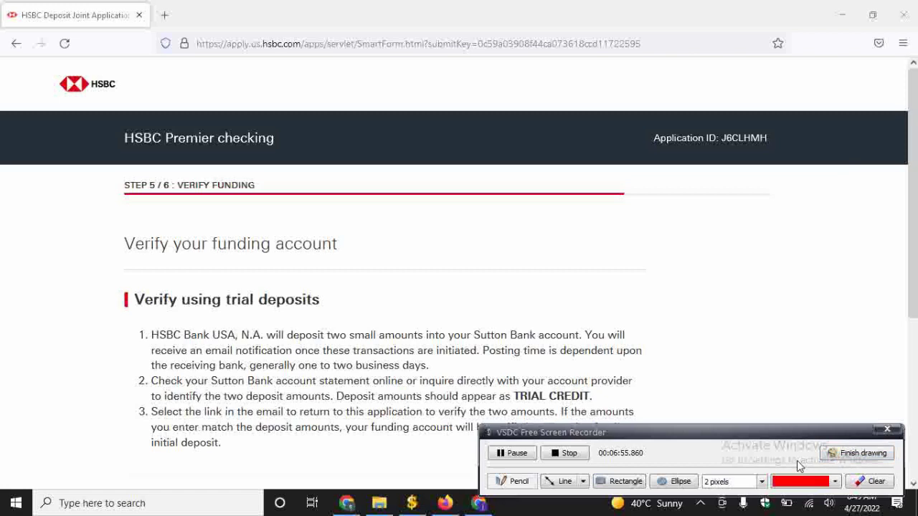
left_click(585, 483)
left_click(621, 469)
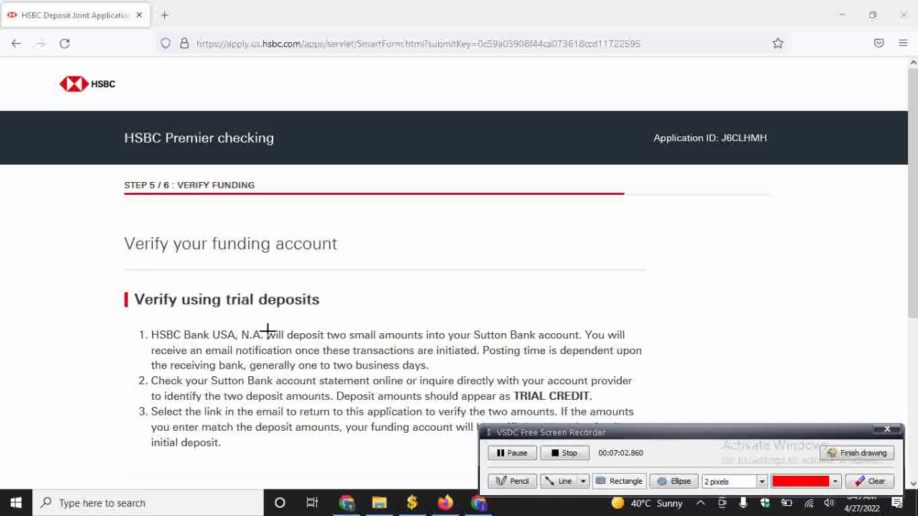
mouse_move(264, 325)
left_mouse_down()
mouse_move(311, 344)
mouse_move(423, 346)
left_mouse_up()
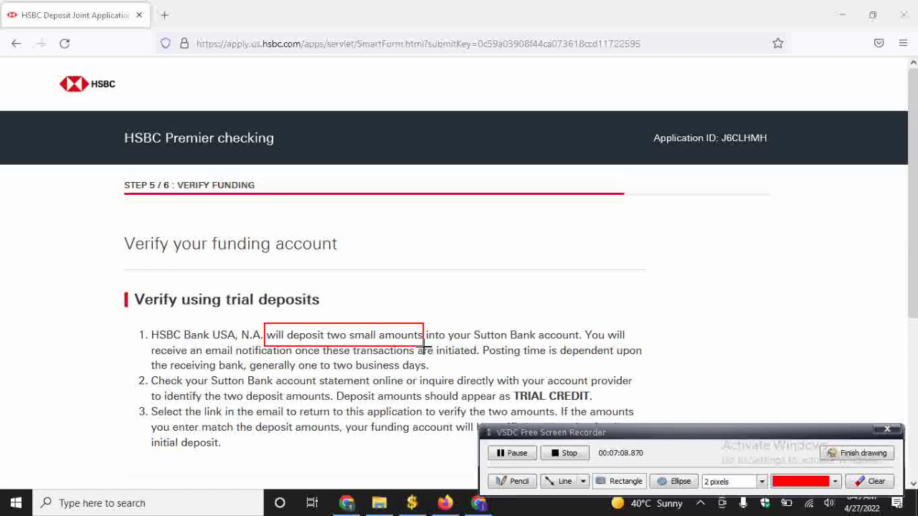
- Draw arrows pointing to the boxed phrase and toward Sutton
left_click(560, 483)
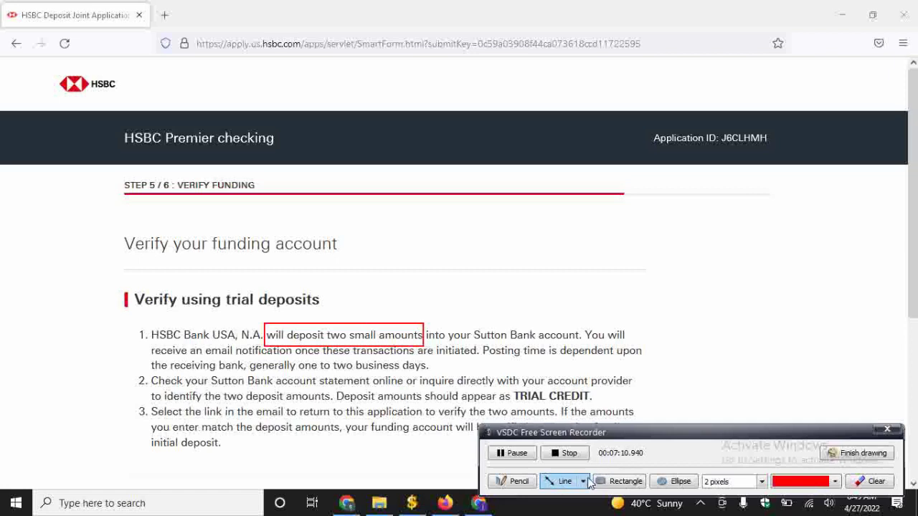
left_click(585, 482)
left_click(608, 466)
mouse_move(403, 248)
left_mouse_down()
mouse_move(362, 317)
mouse_move(344, 322)
left_mouse_up()
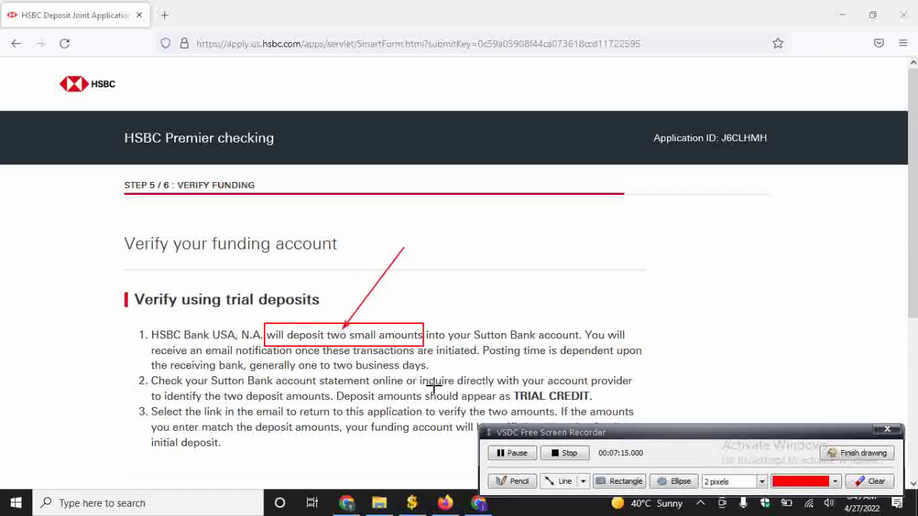
left_click(550, 476)
left_click_drag(465, 318, 491, 328)
- Clear the annotations and continue past the trial-deposit instructions
left_click(834, 453)
scroll(531, 399, "down", 4)
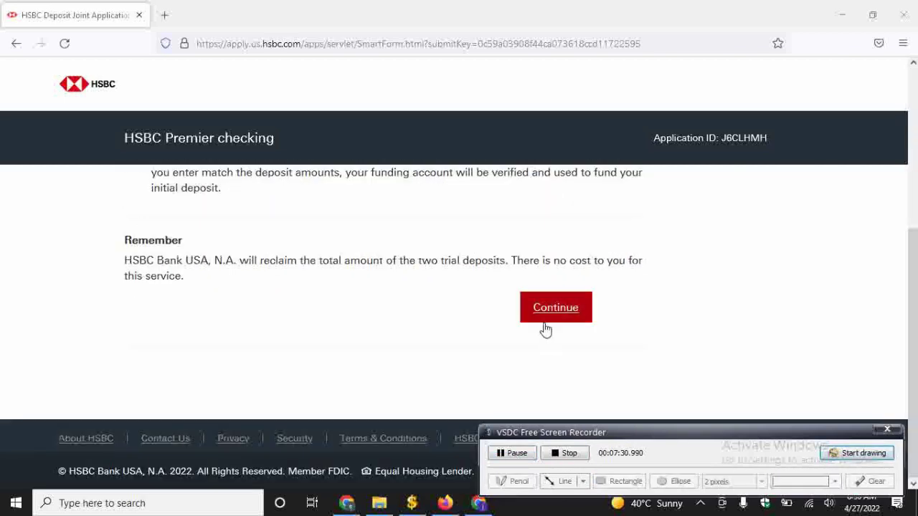
left_click(551, 322)
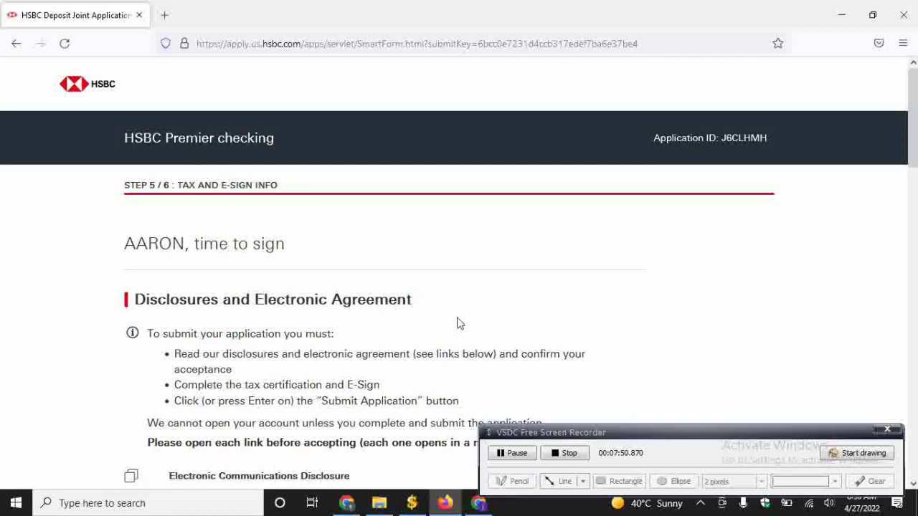
- Open and close the Electronic Communications, Bonus Offer, and Premier checking Terms disclosures
scroll(459, 323, "down", 3)
scroll(458, 323, "down", 3)
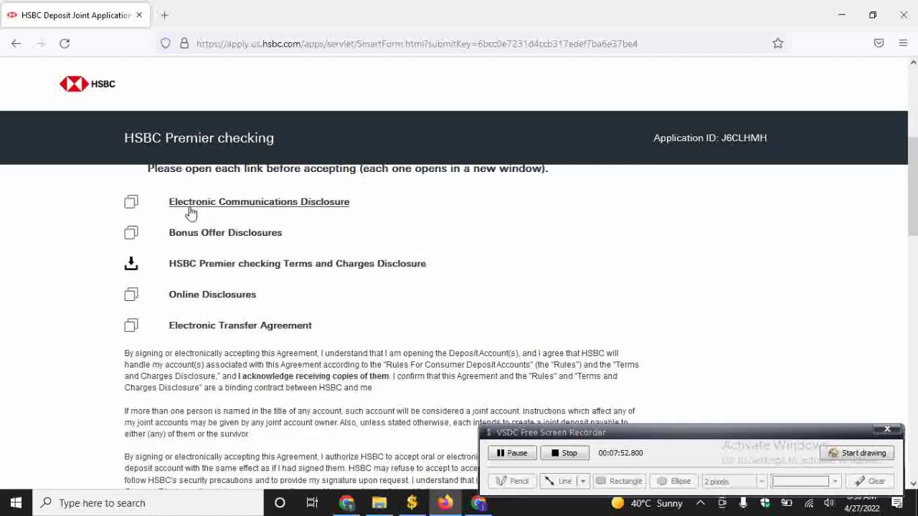
left_click(192, 207)
left_click(290, 15)
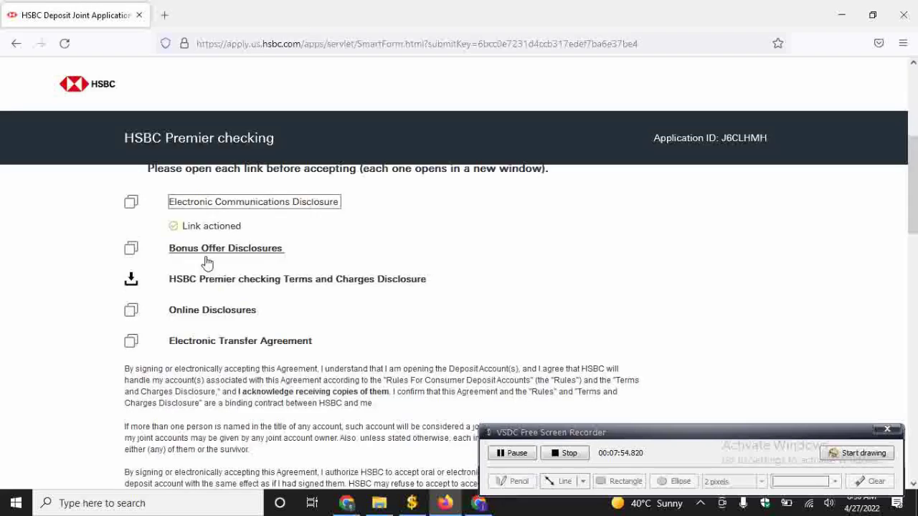
left_click(225, 251)
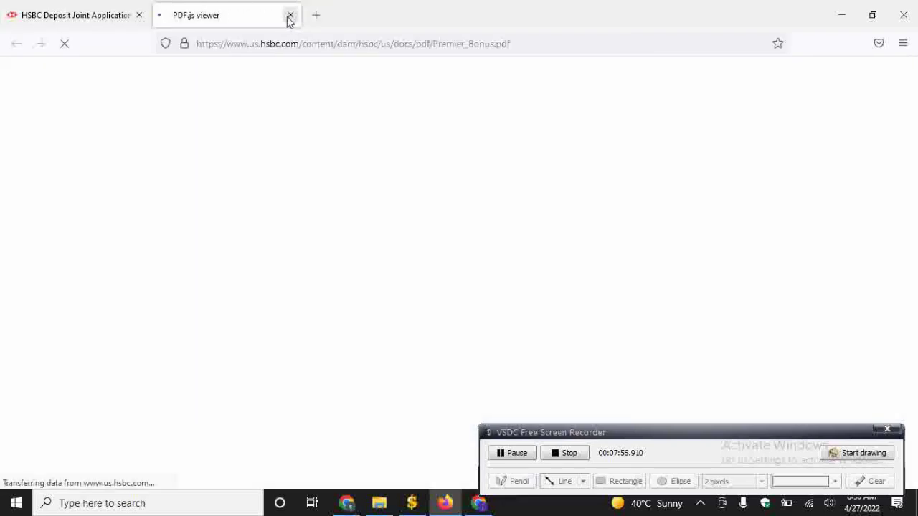
left_click(289, 17)
left_click(237, 301)
left_click(290, 15)
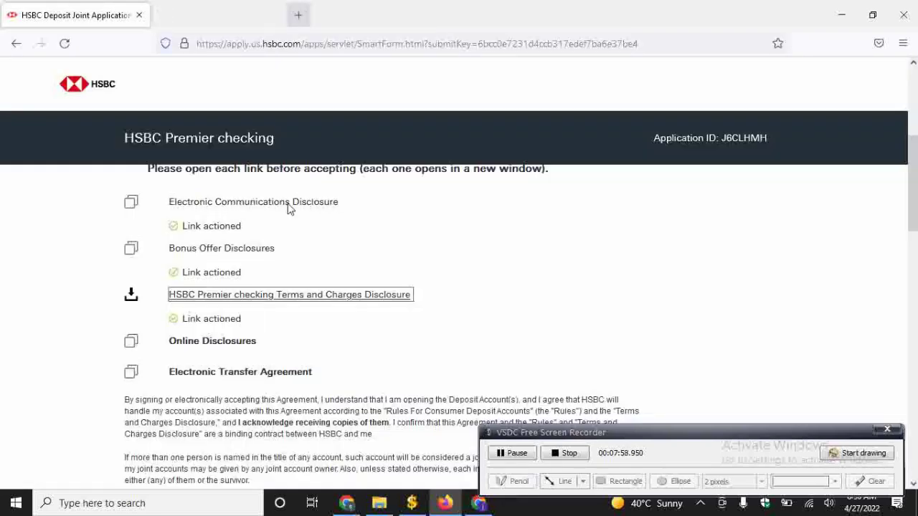
- Open the Online Disclosures and Electronic Transfer Agreement, then scroll to Tax Certification and E-Sign
left_click(220, 343)
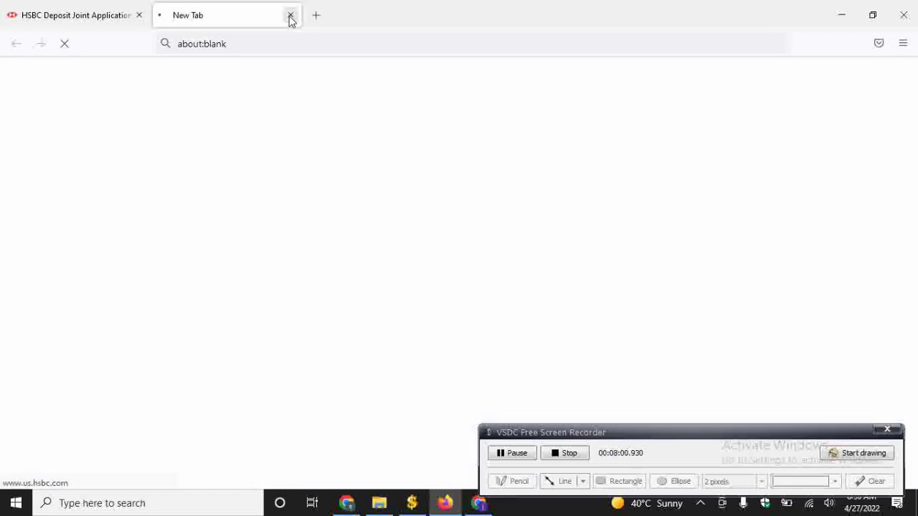
left_click(290, 15)
left_click(190, 391)
left_click(291, 15)
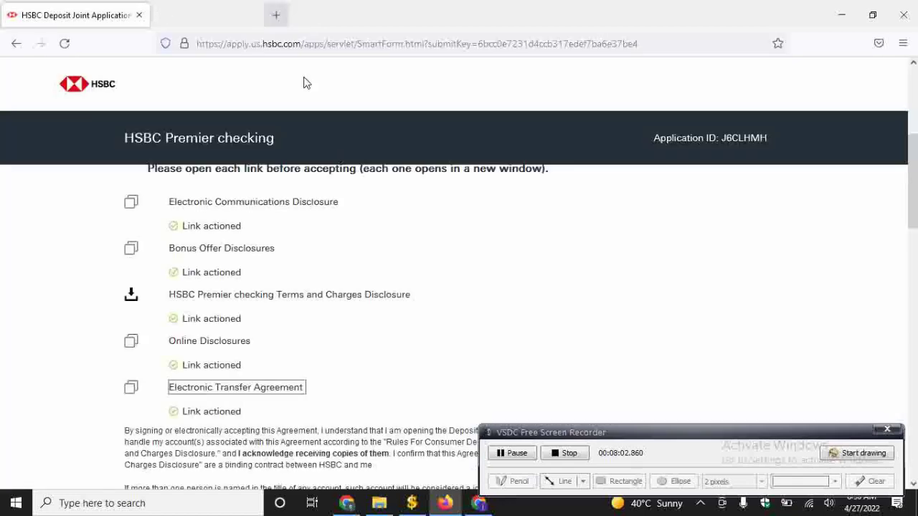
scroll(375, 182, "down", 3)
scroll(382, 294, "down", 3)
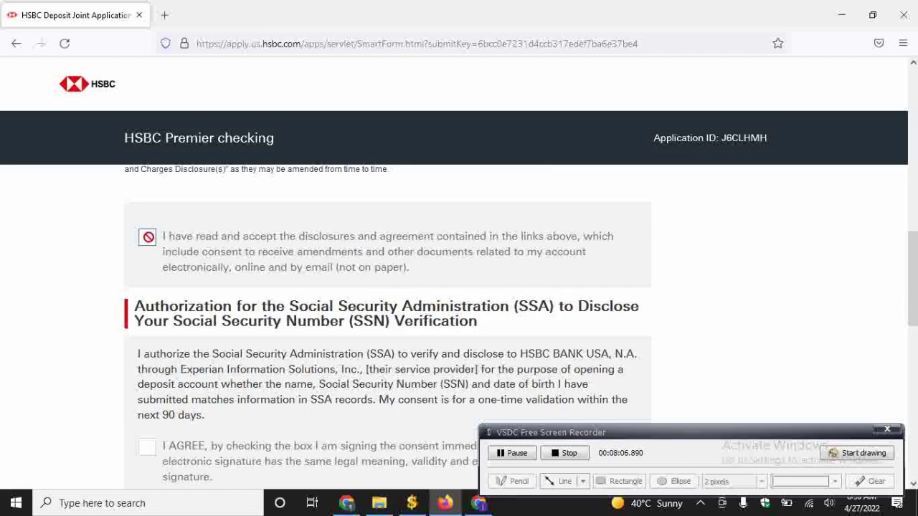
scroll(199, 300, "down", 1)
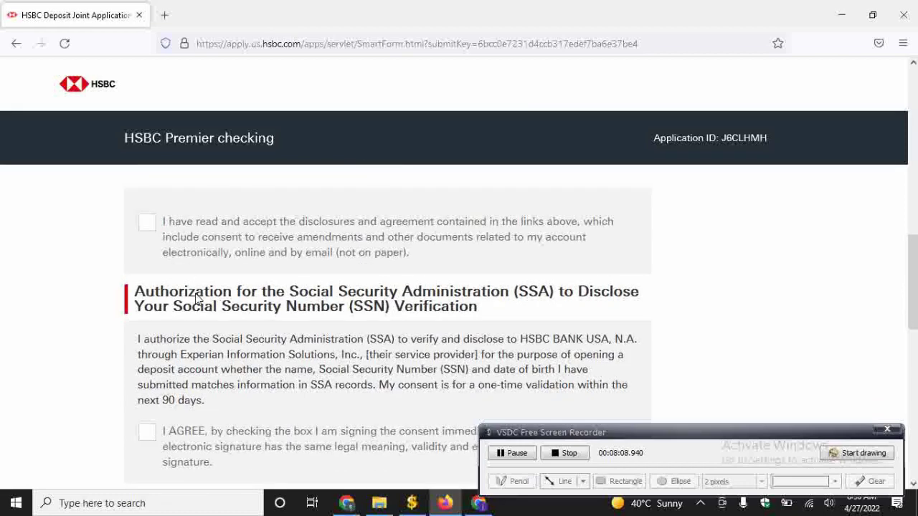
scroll(178, 302, "down", 2)
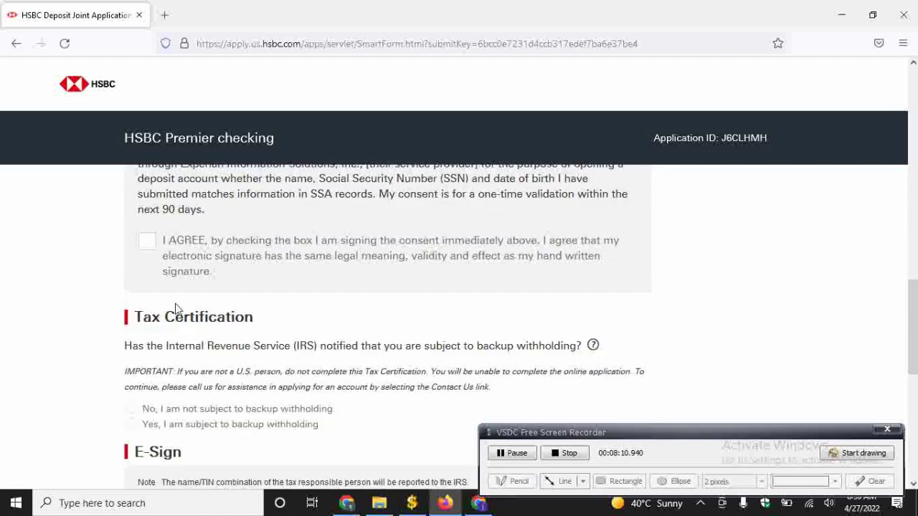
scroll(206, 294, "down", 3)
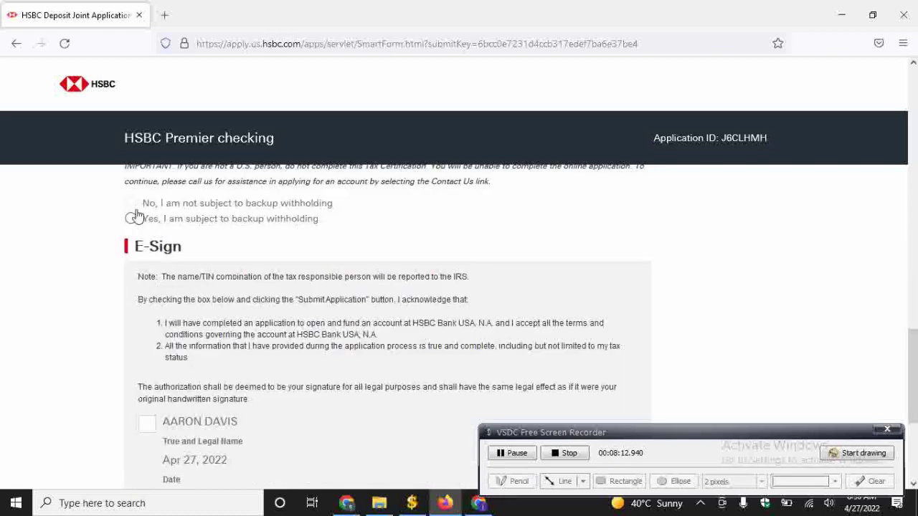